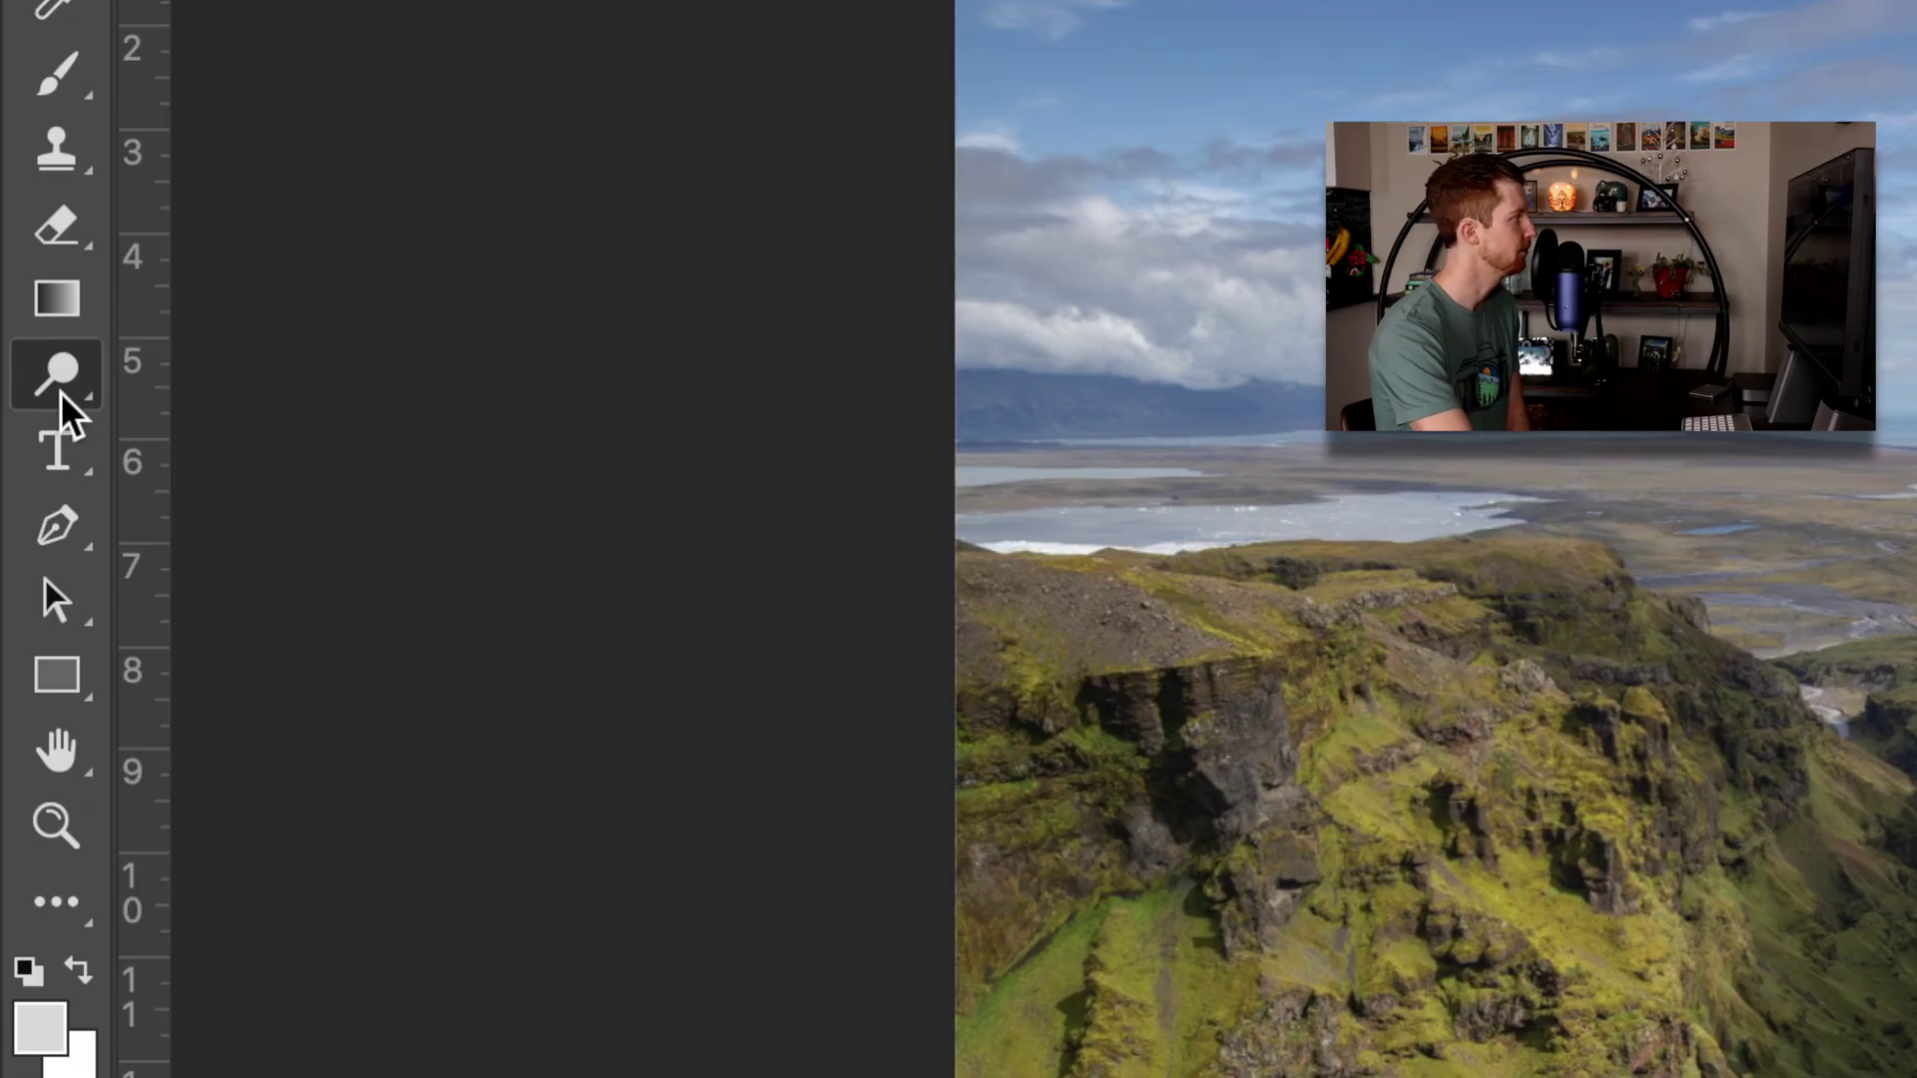
Pick the Dodge Tool from the Dodge/Burn flyout for 30% midtone dodging with a 956 px brush
mouse_move(64, 410)
mouse_down()
mouse_move(214, 429)
mouse_move(158, 428)
mouse_up()
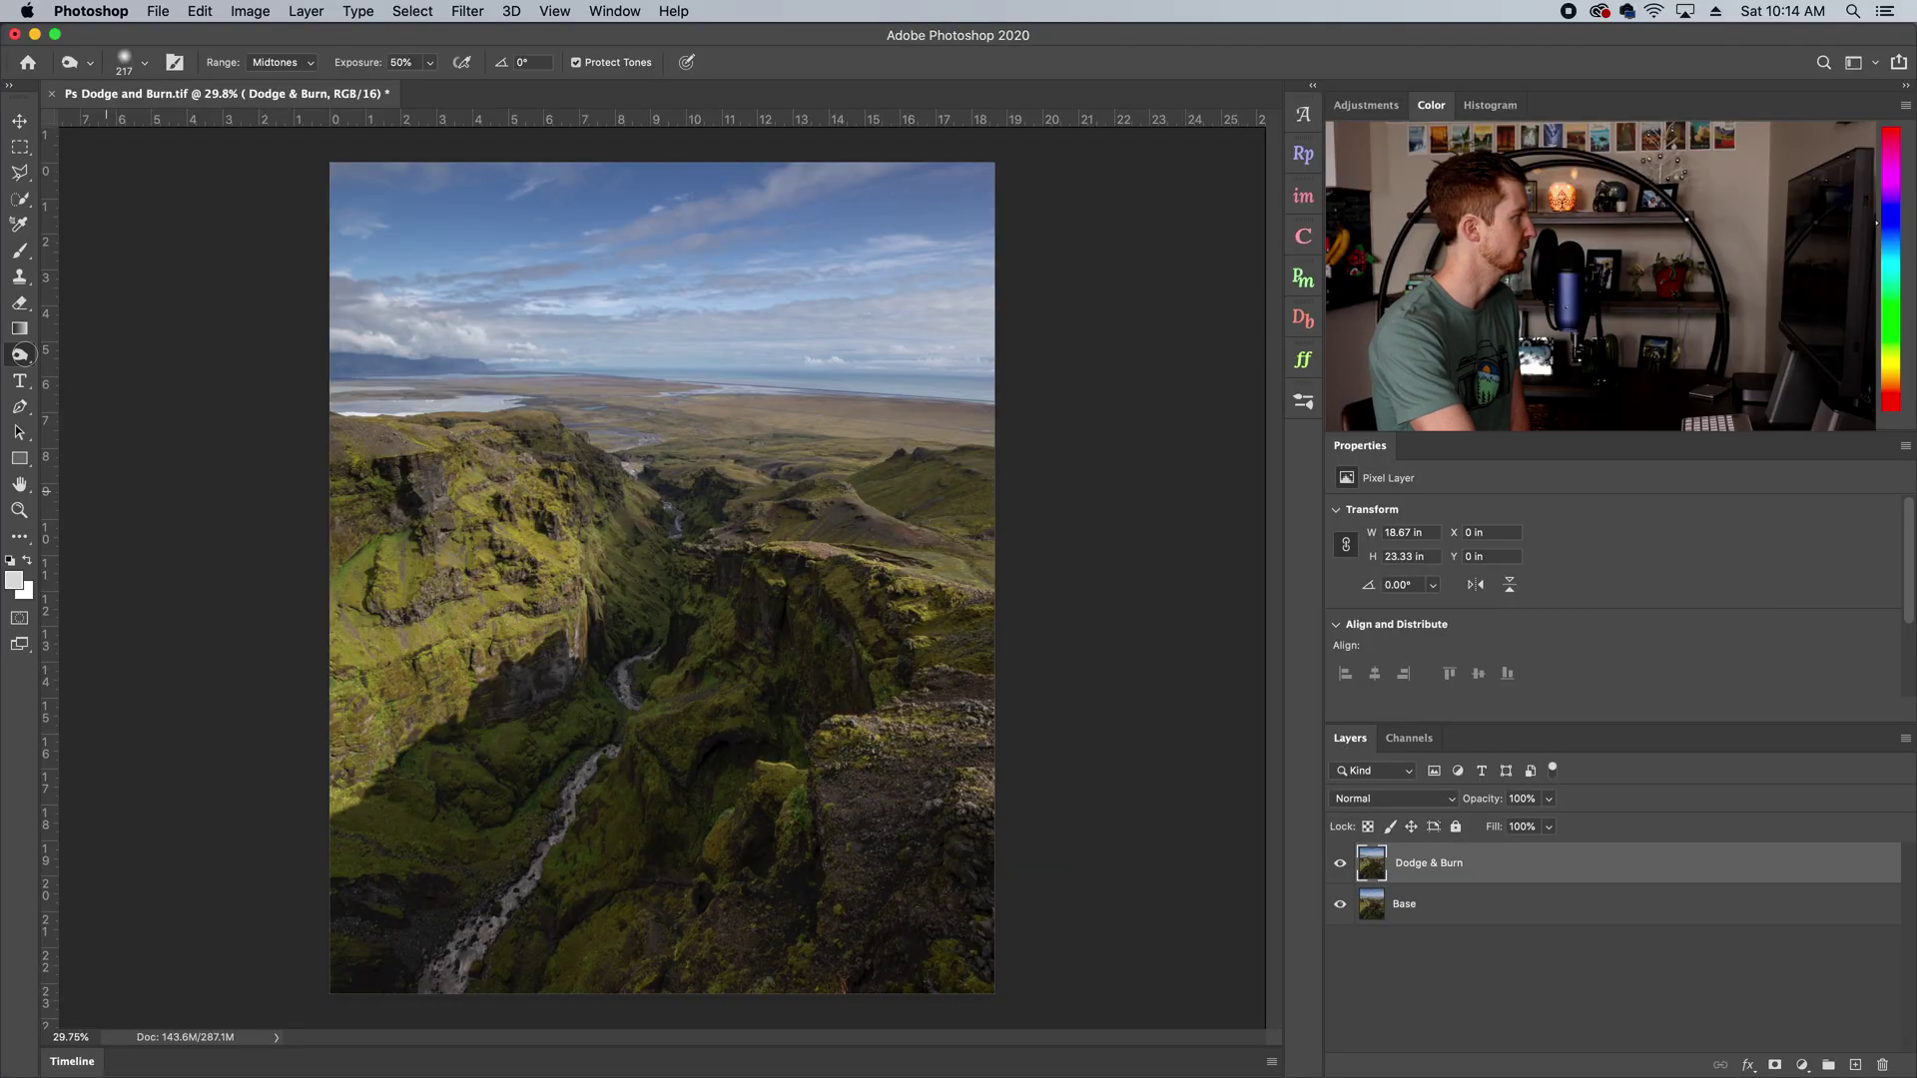
drag(19, 362, 92, 354)
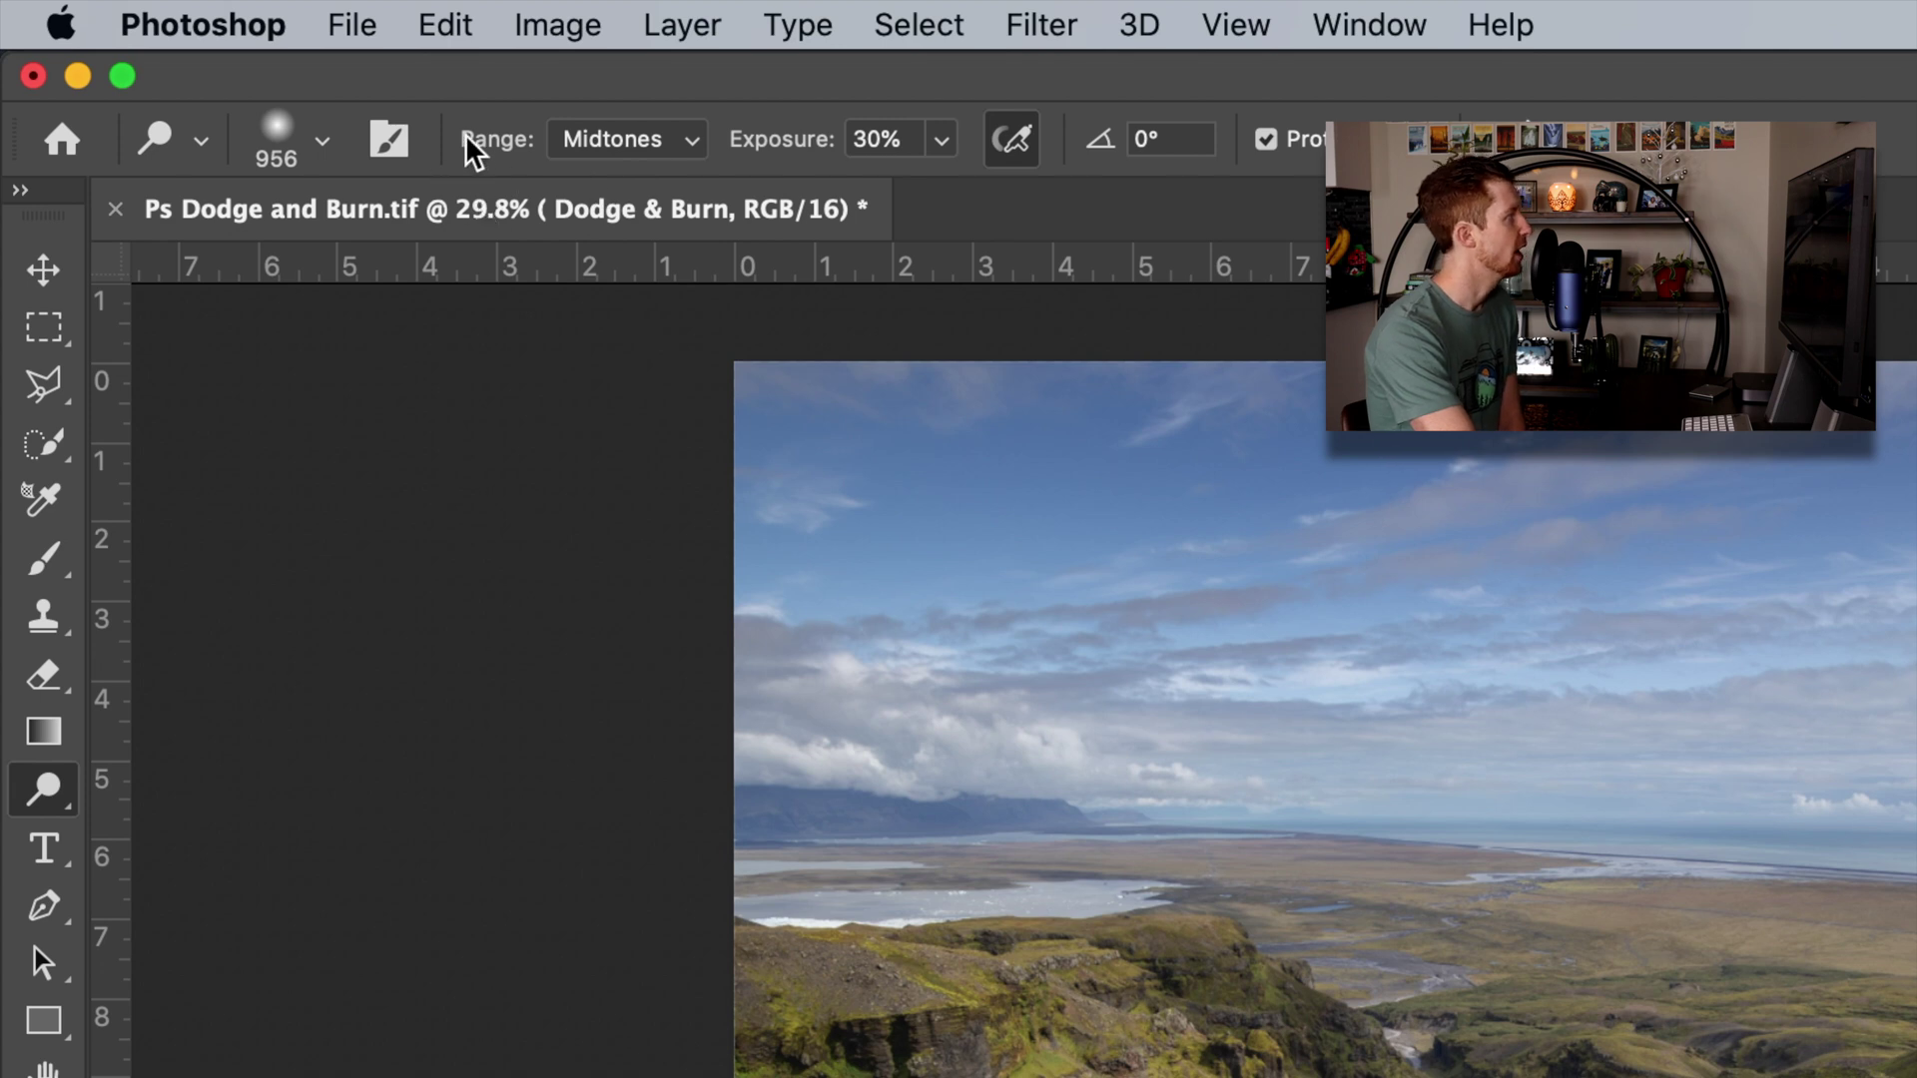
click(687, 153)
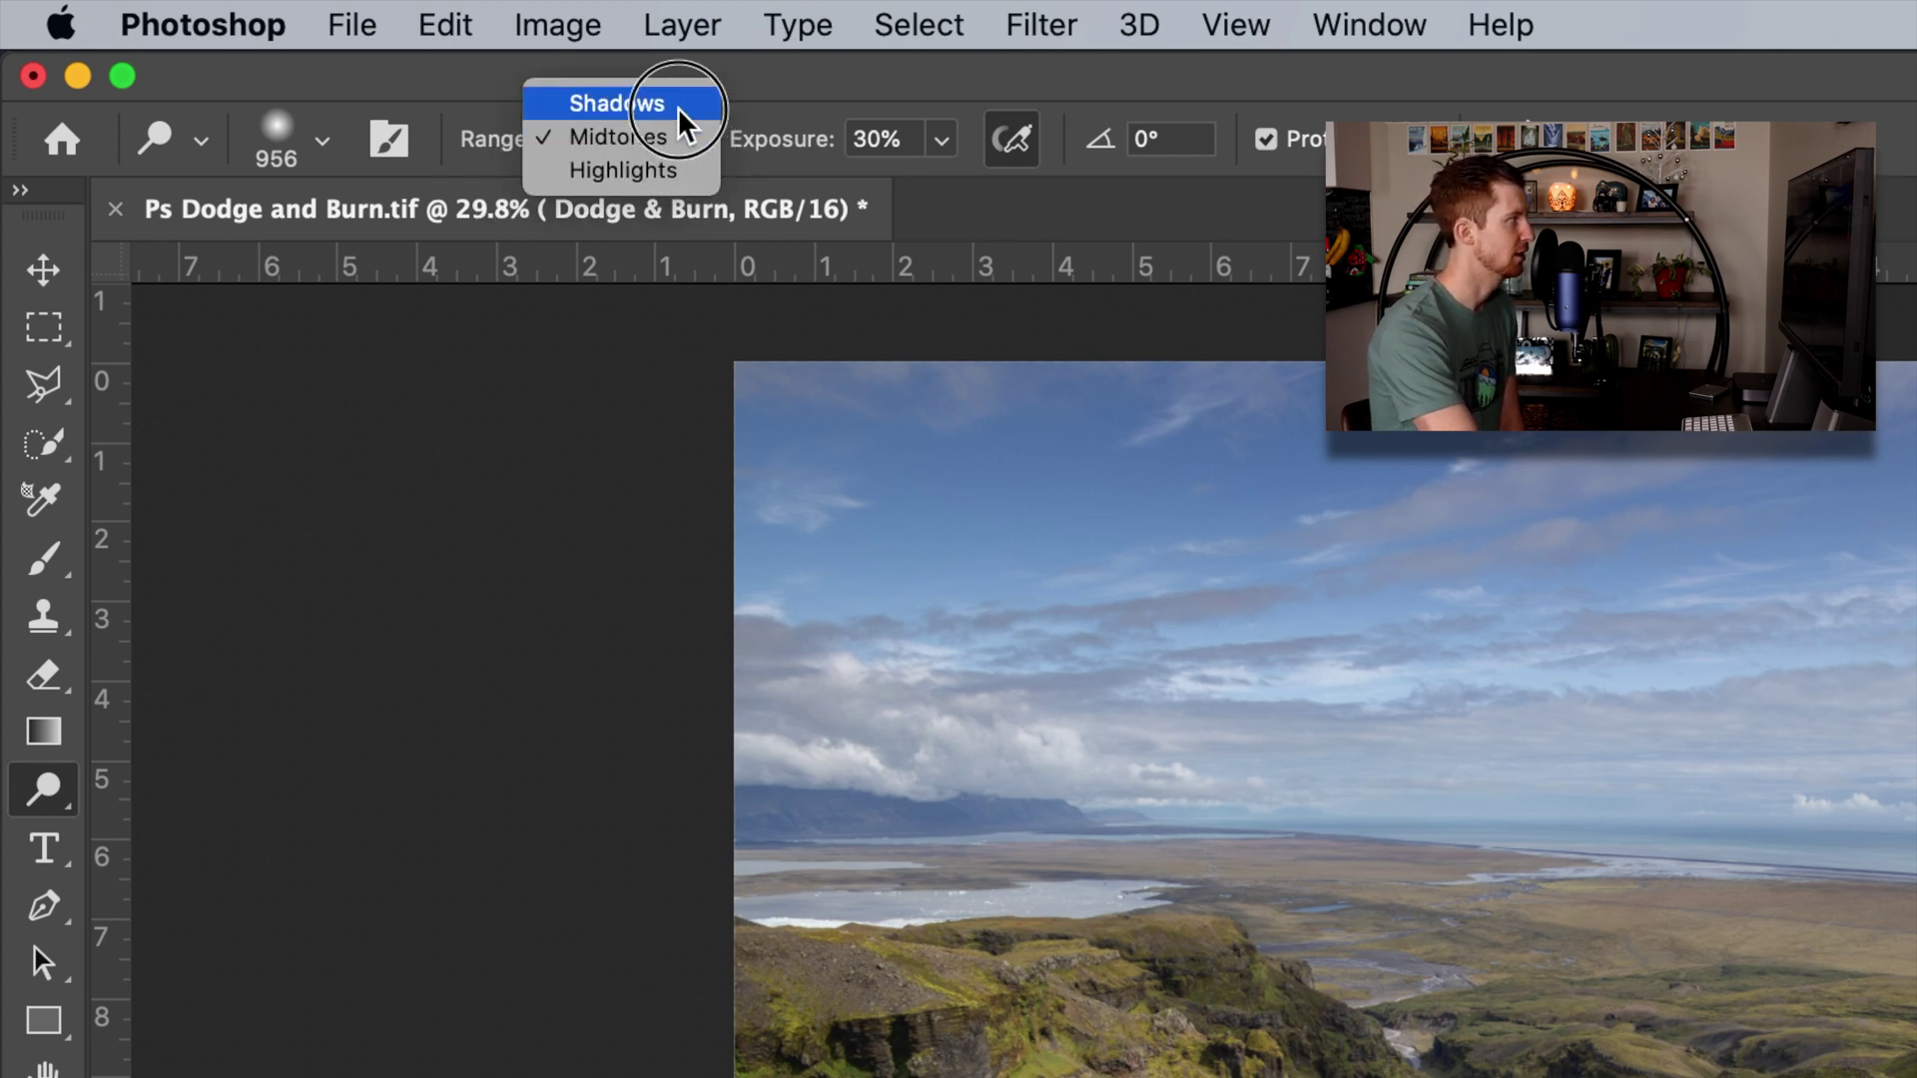
click(669, 168)
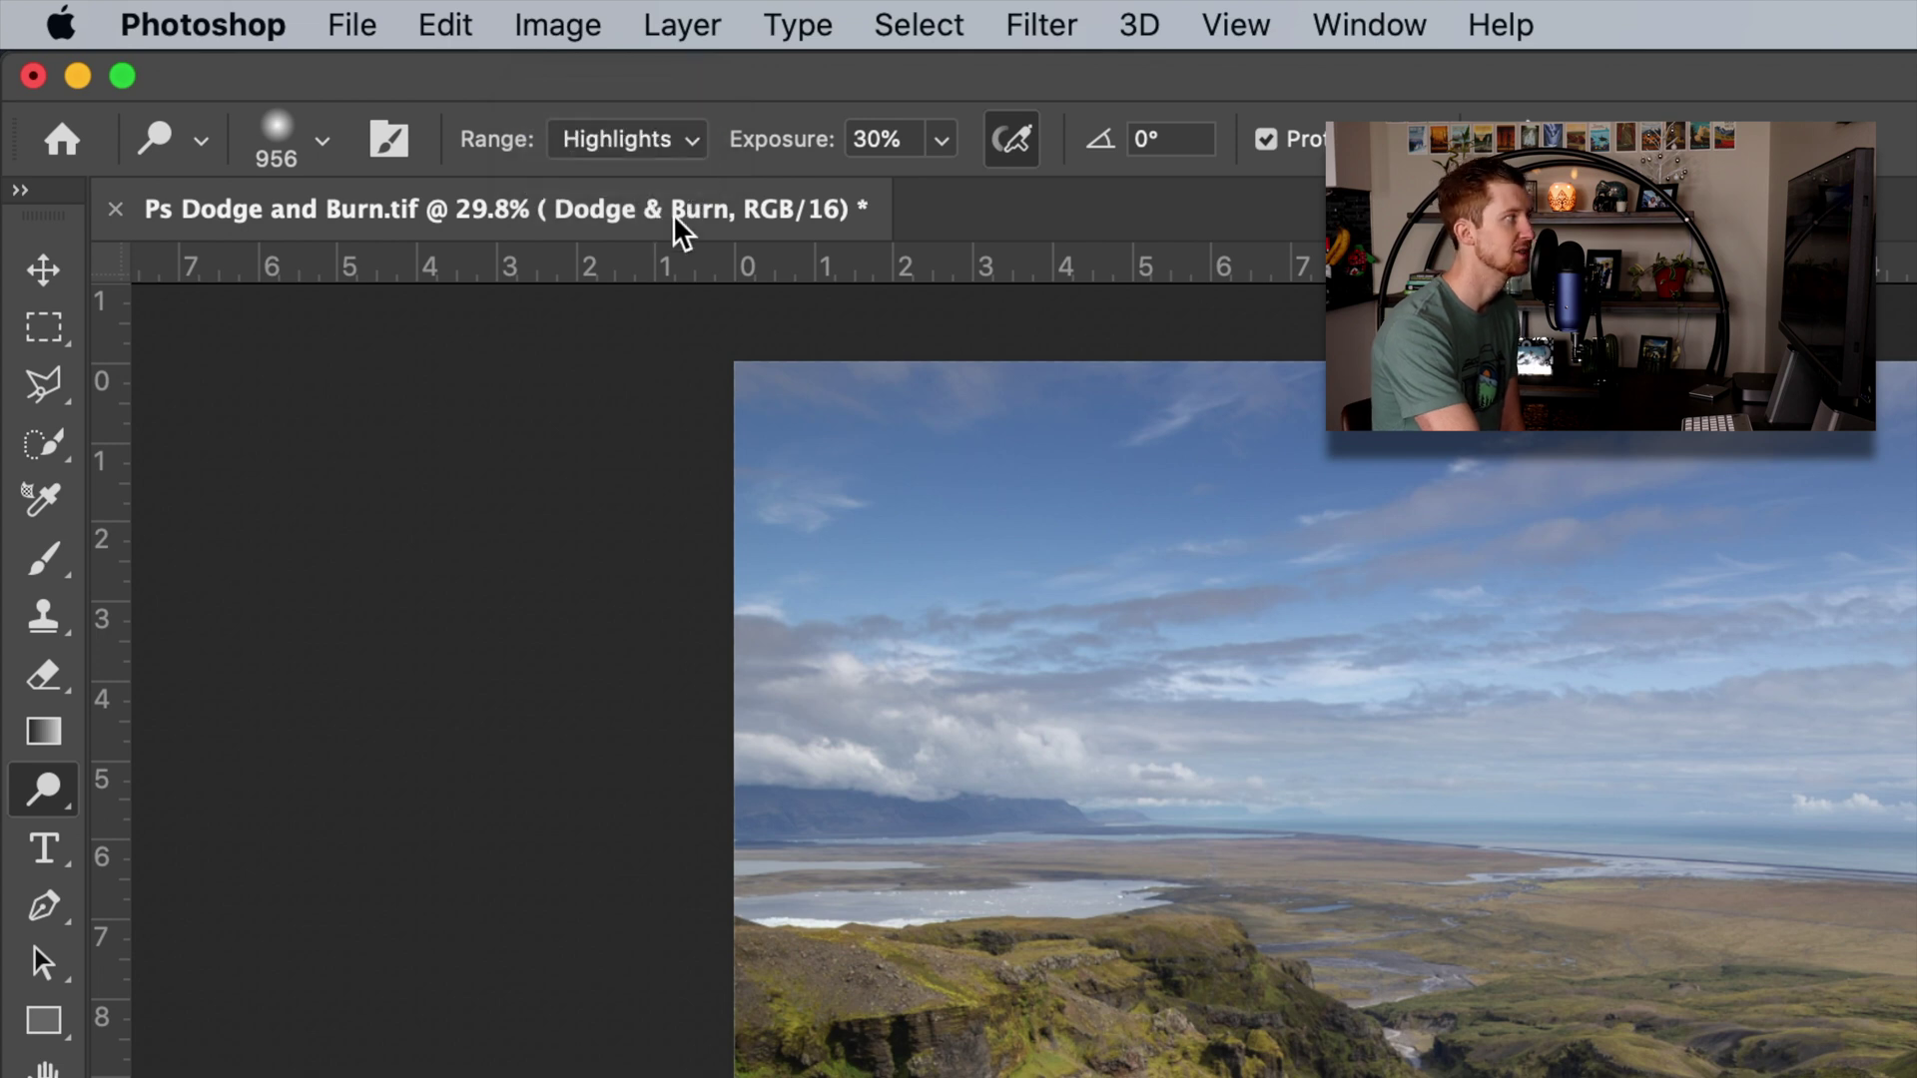
click(699, 150)
click(689, 104)
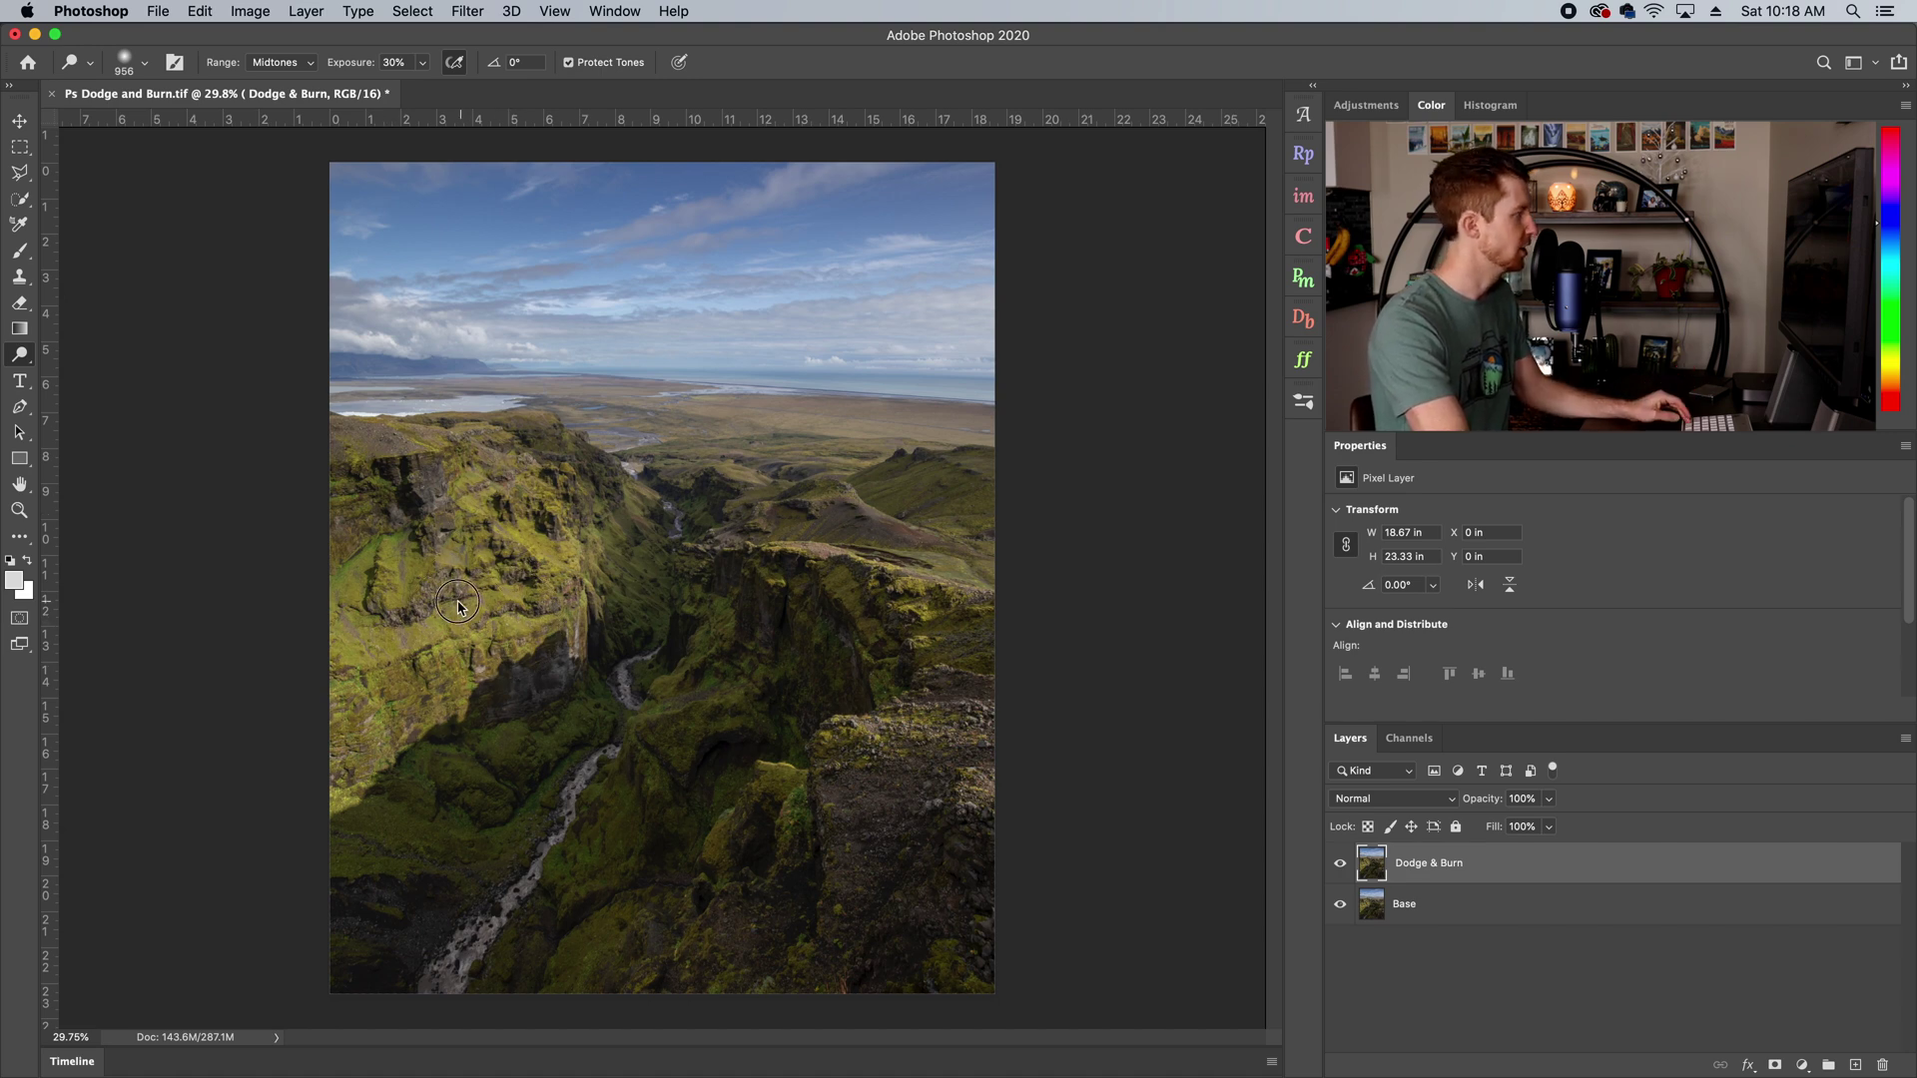
Shrink the Dodge brush and dodge the lower-left cliff face and the upper-left mossy slopes
mouse_move(457, 602)
mouse_down()
mouse_move(400, 602)
mouse_move(510, 599)
mouse_move(521, 550)
mouse_move(399, 547)
mouse_up()
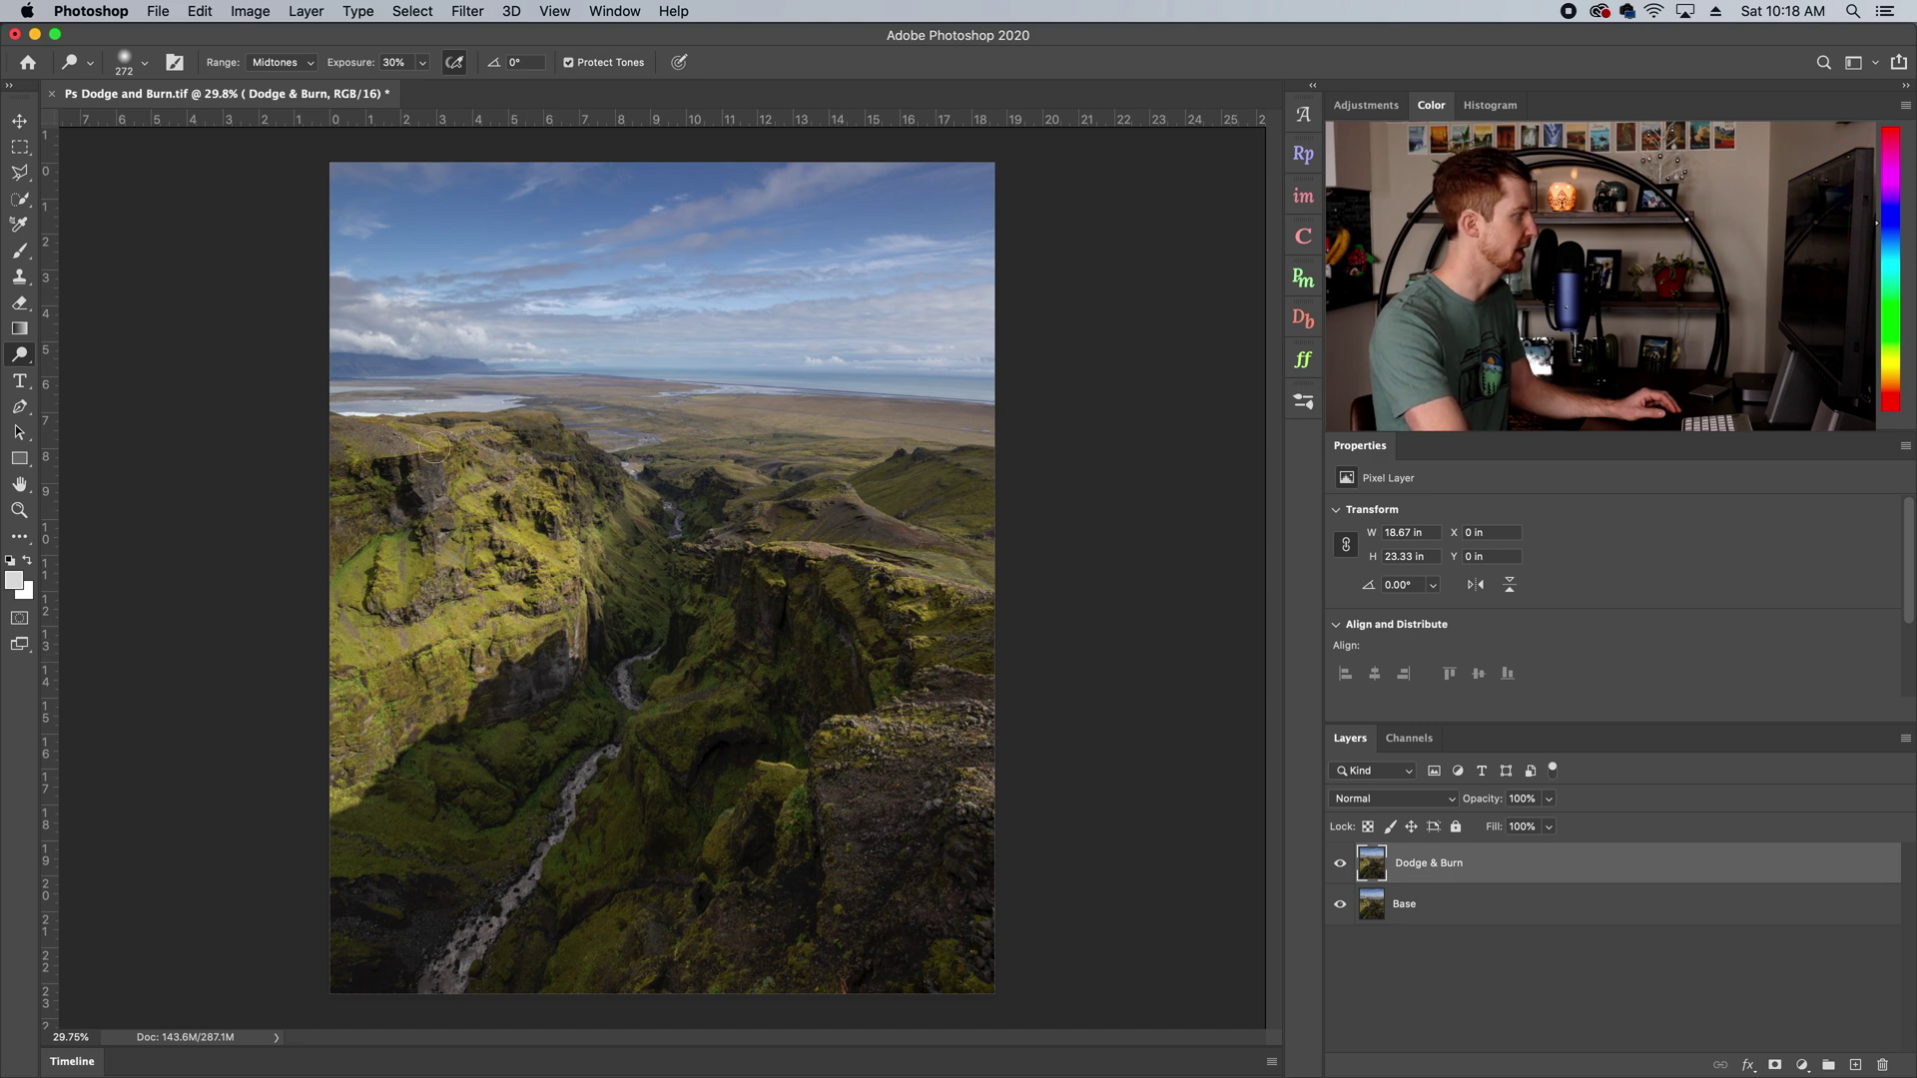
mouse_move(429, 679)
mouse_down()
mouse_move(364, 759)
mouse_move(320, 762)
mouse_move(354, 714)
mouse_move(485, 643)
mouse_move(469, 657)
mouse_move(532, 592)
mouse_up()
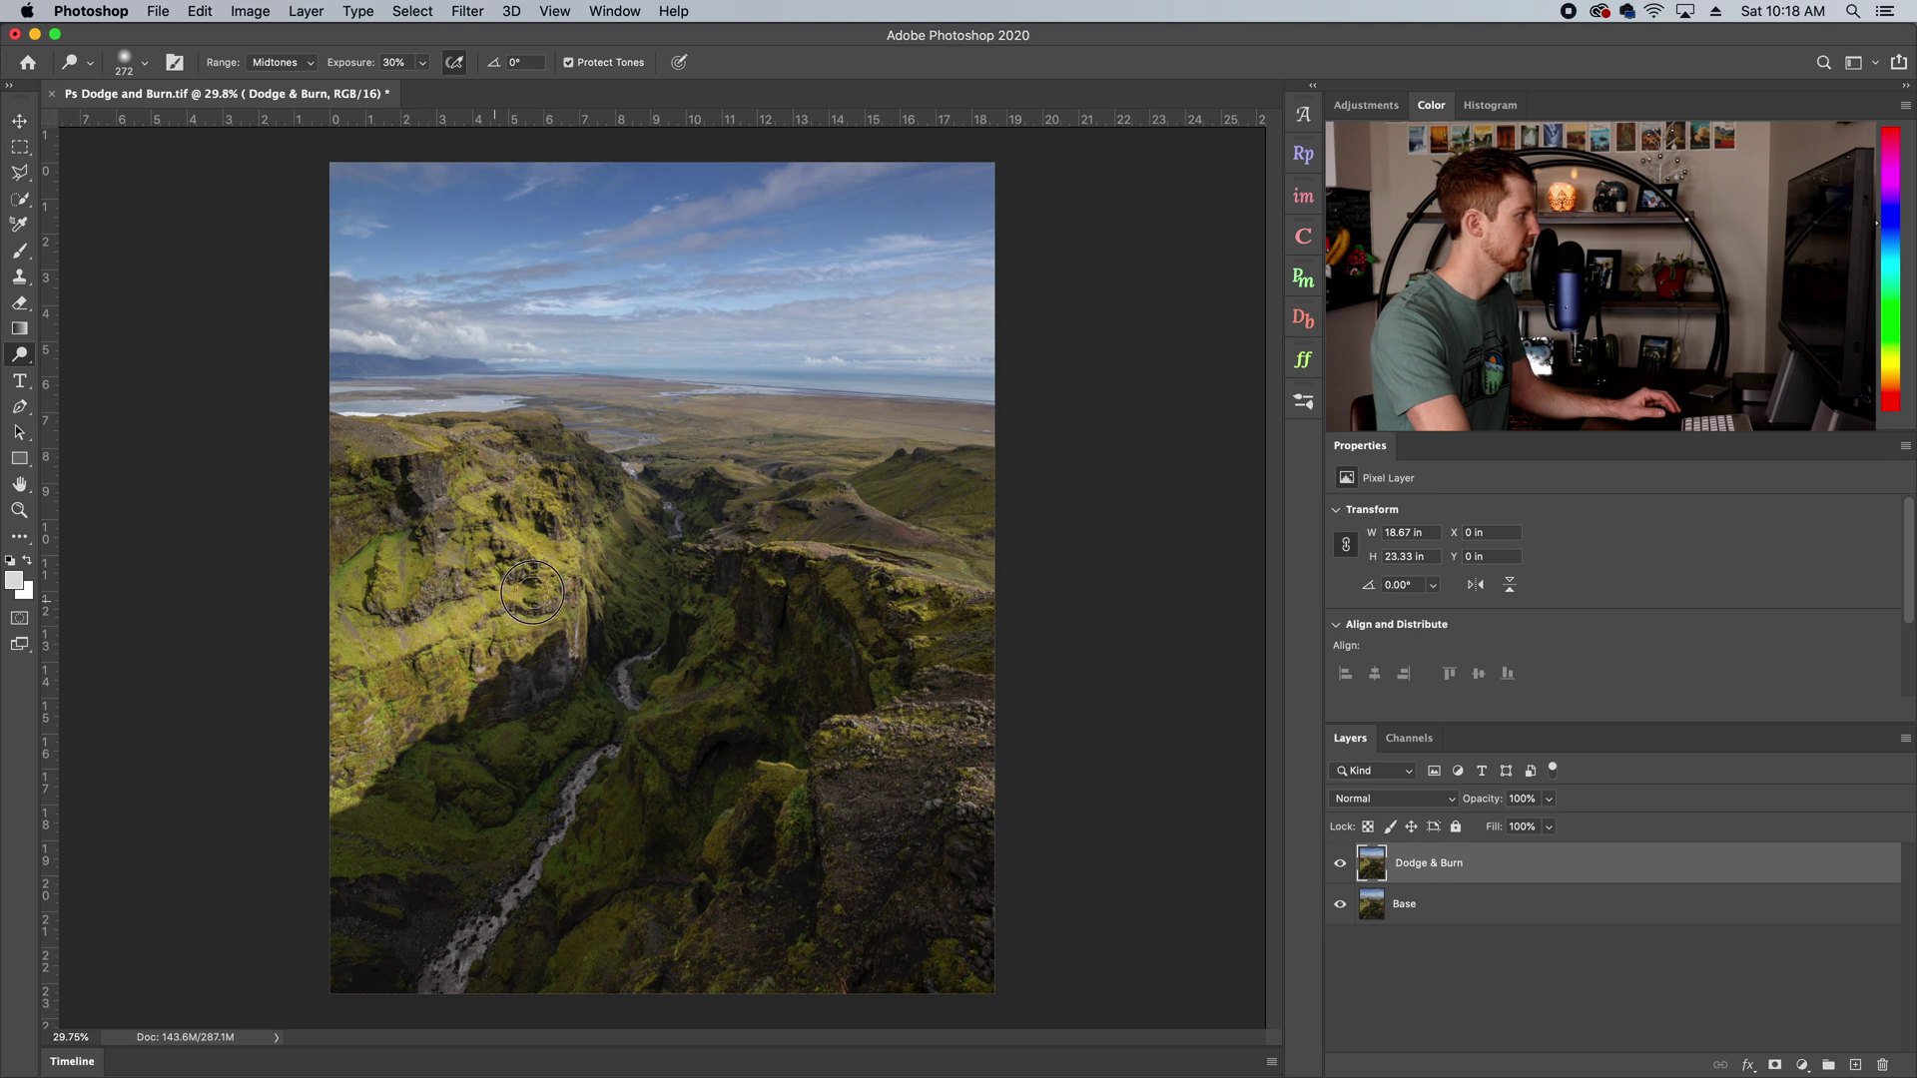
drag(365, 627, 397, 564)
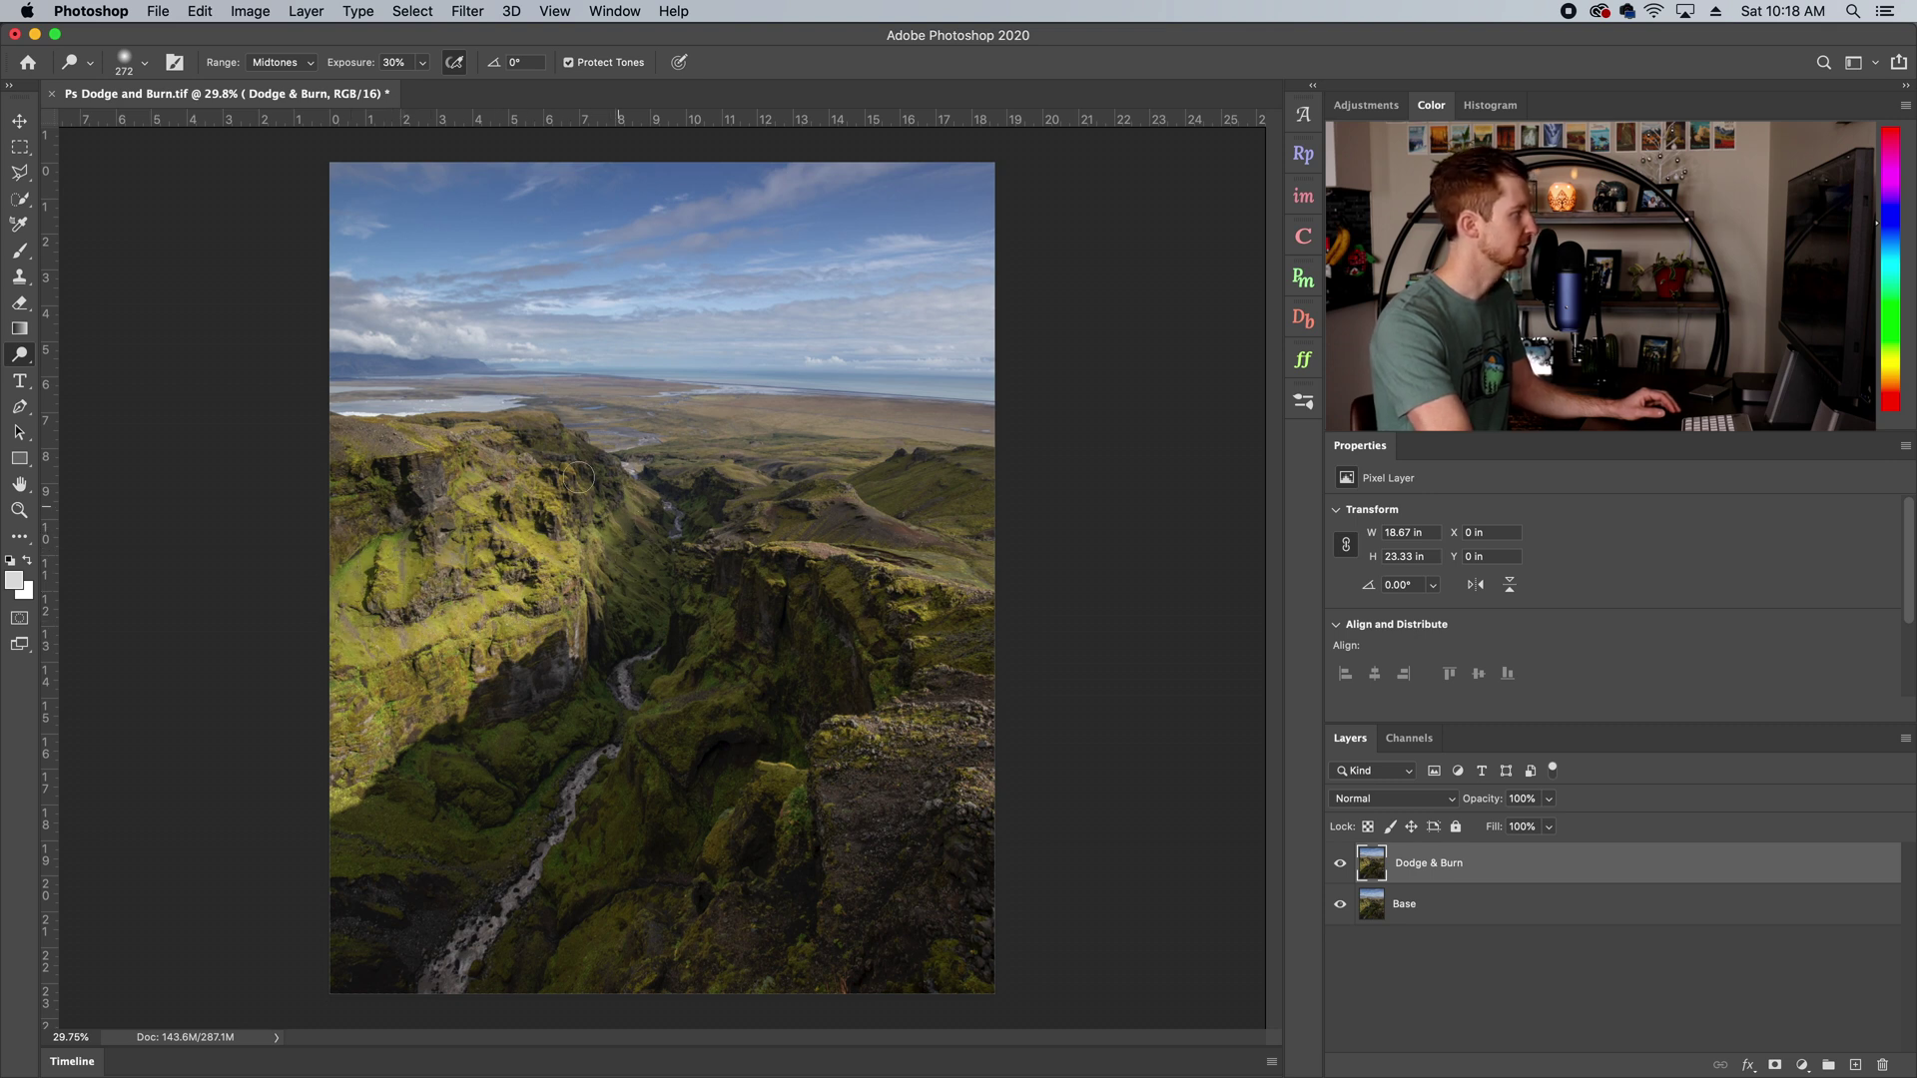
mouse_move(365, 460)
mouse_down()
mouse_move(527, 433)
mouse_move(462, 525)
mouse_move(354, 492)
mouse_move(359, 535)
mouse_move(420, 552)
mouse_up()
Fit the photo to the window, then dodge the mossy right ledge and the sunlit hilltop
key(super+0)
key(b)
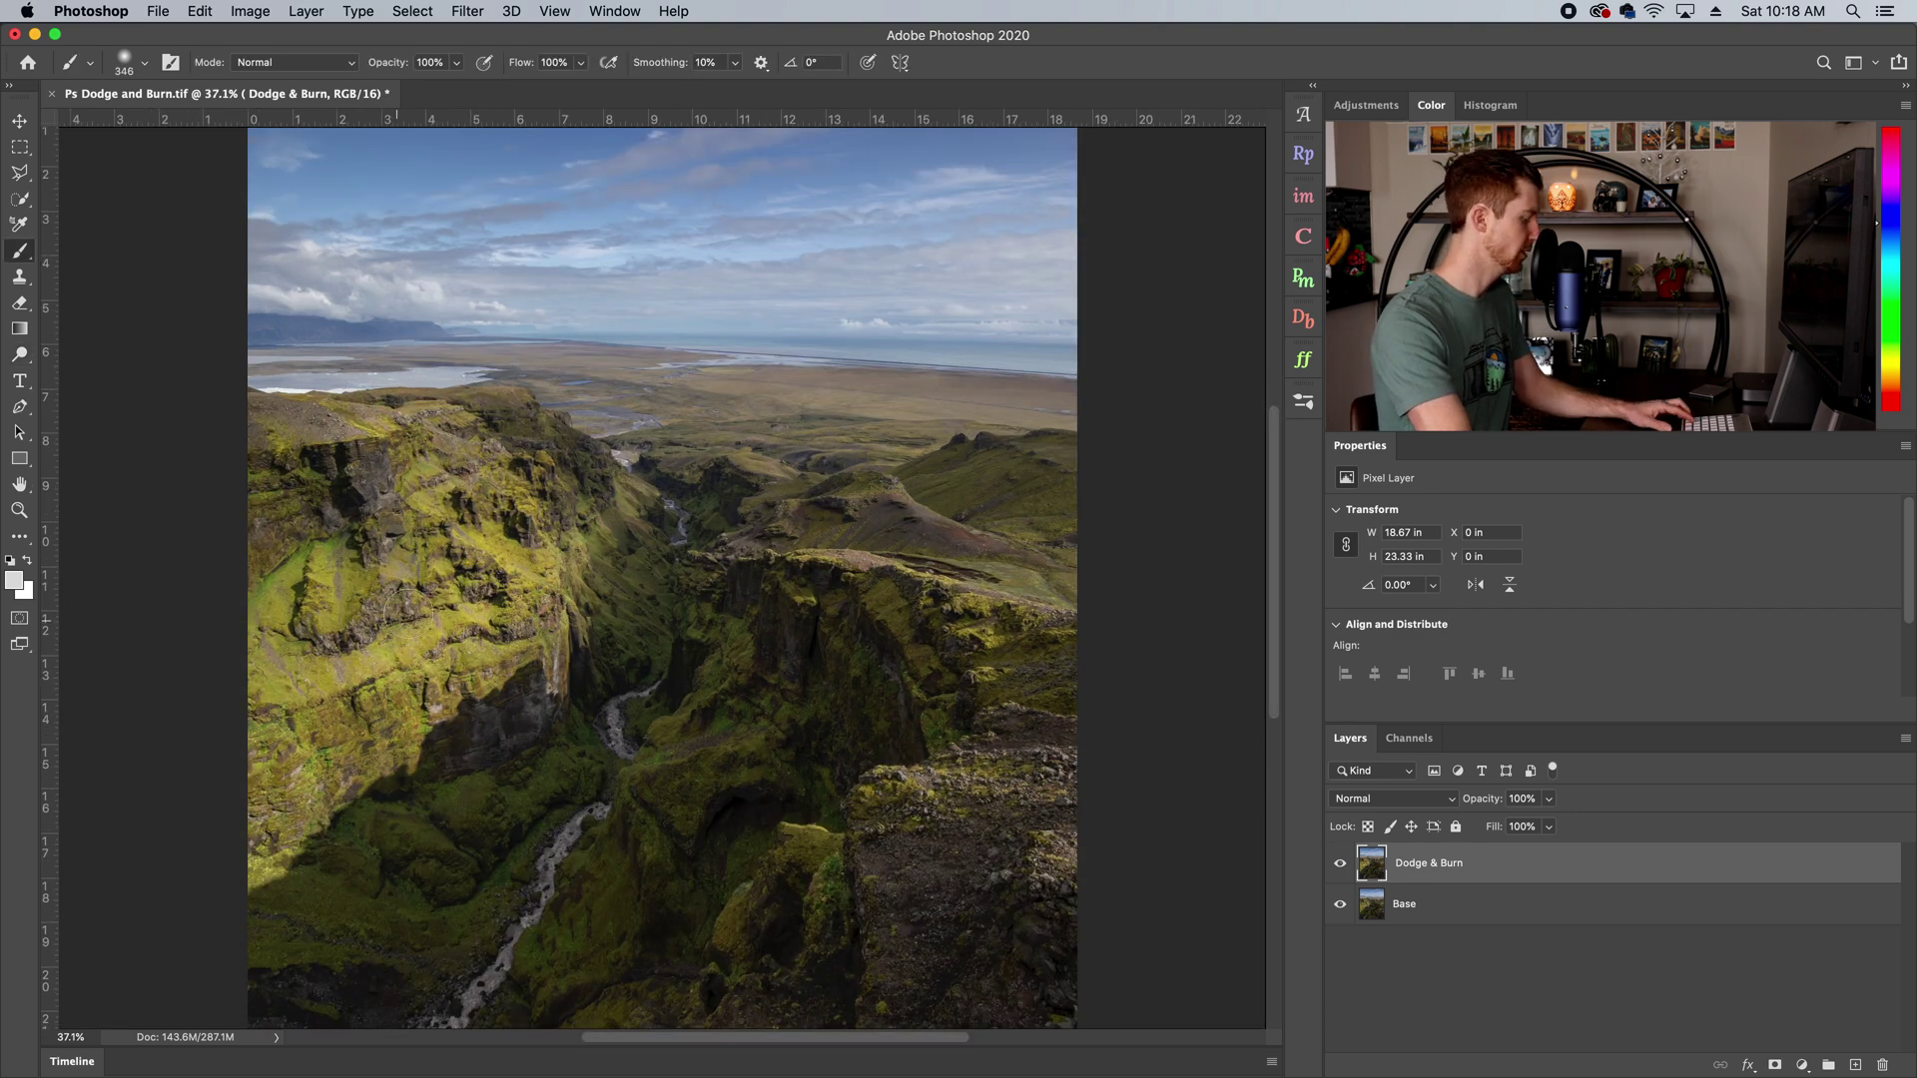
key(z)
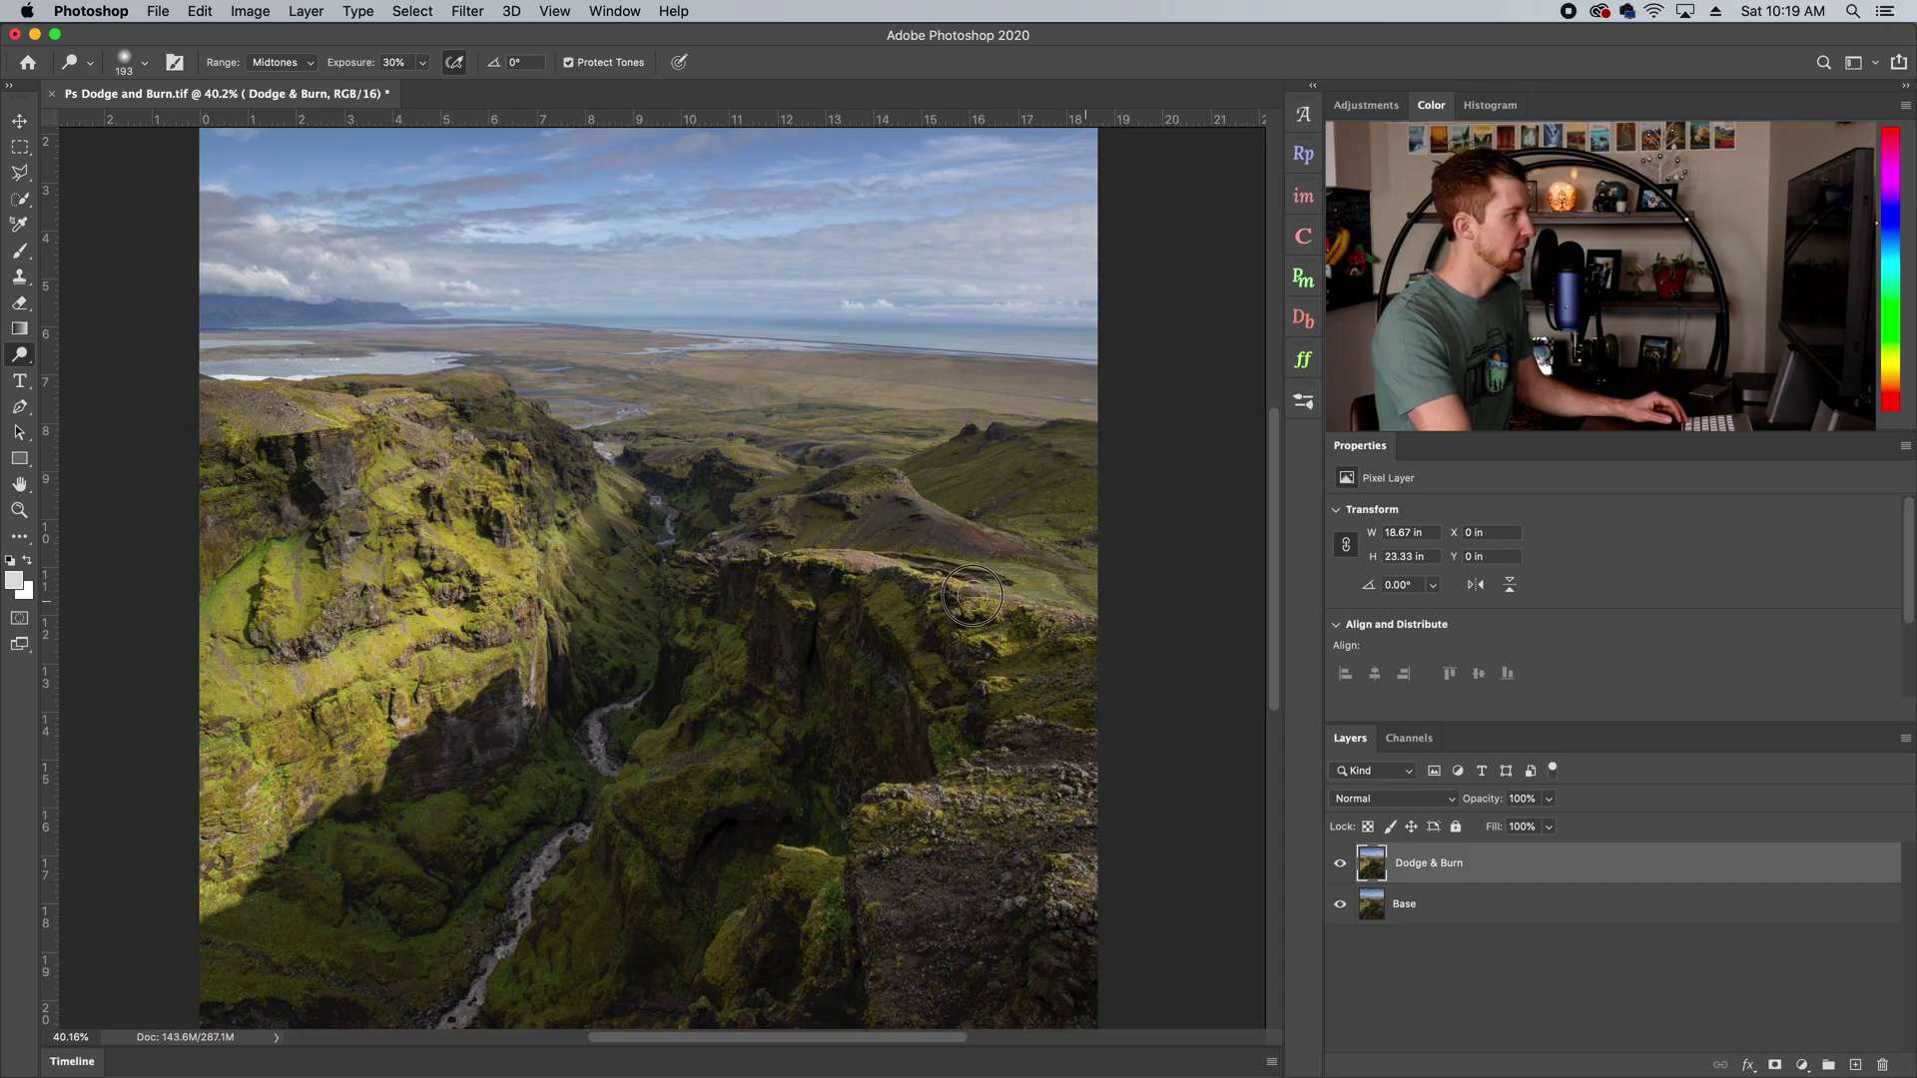
mouse_move(972, 597)
mouse_down()
mouse_move(1050, 611)
mouse_move(1041, 594)
mouse_move(1020, 661)
mouse_up()
mouse_move(904, 480)
mouse_down()
mouse_move(970, 539)
mouse_move(931, 498)
mouse_move(1049, 545)
mouse_move(948, 523)
mouse_move(1005, 535)
mouse_up()
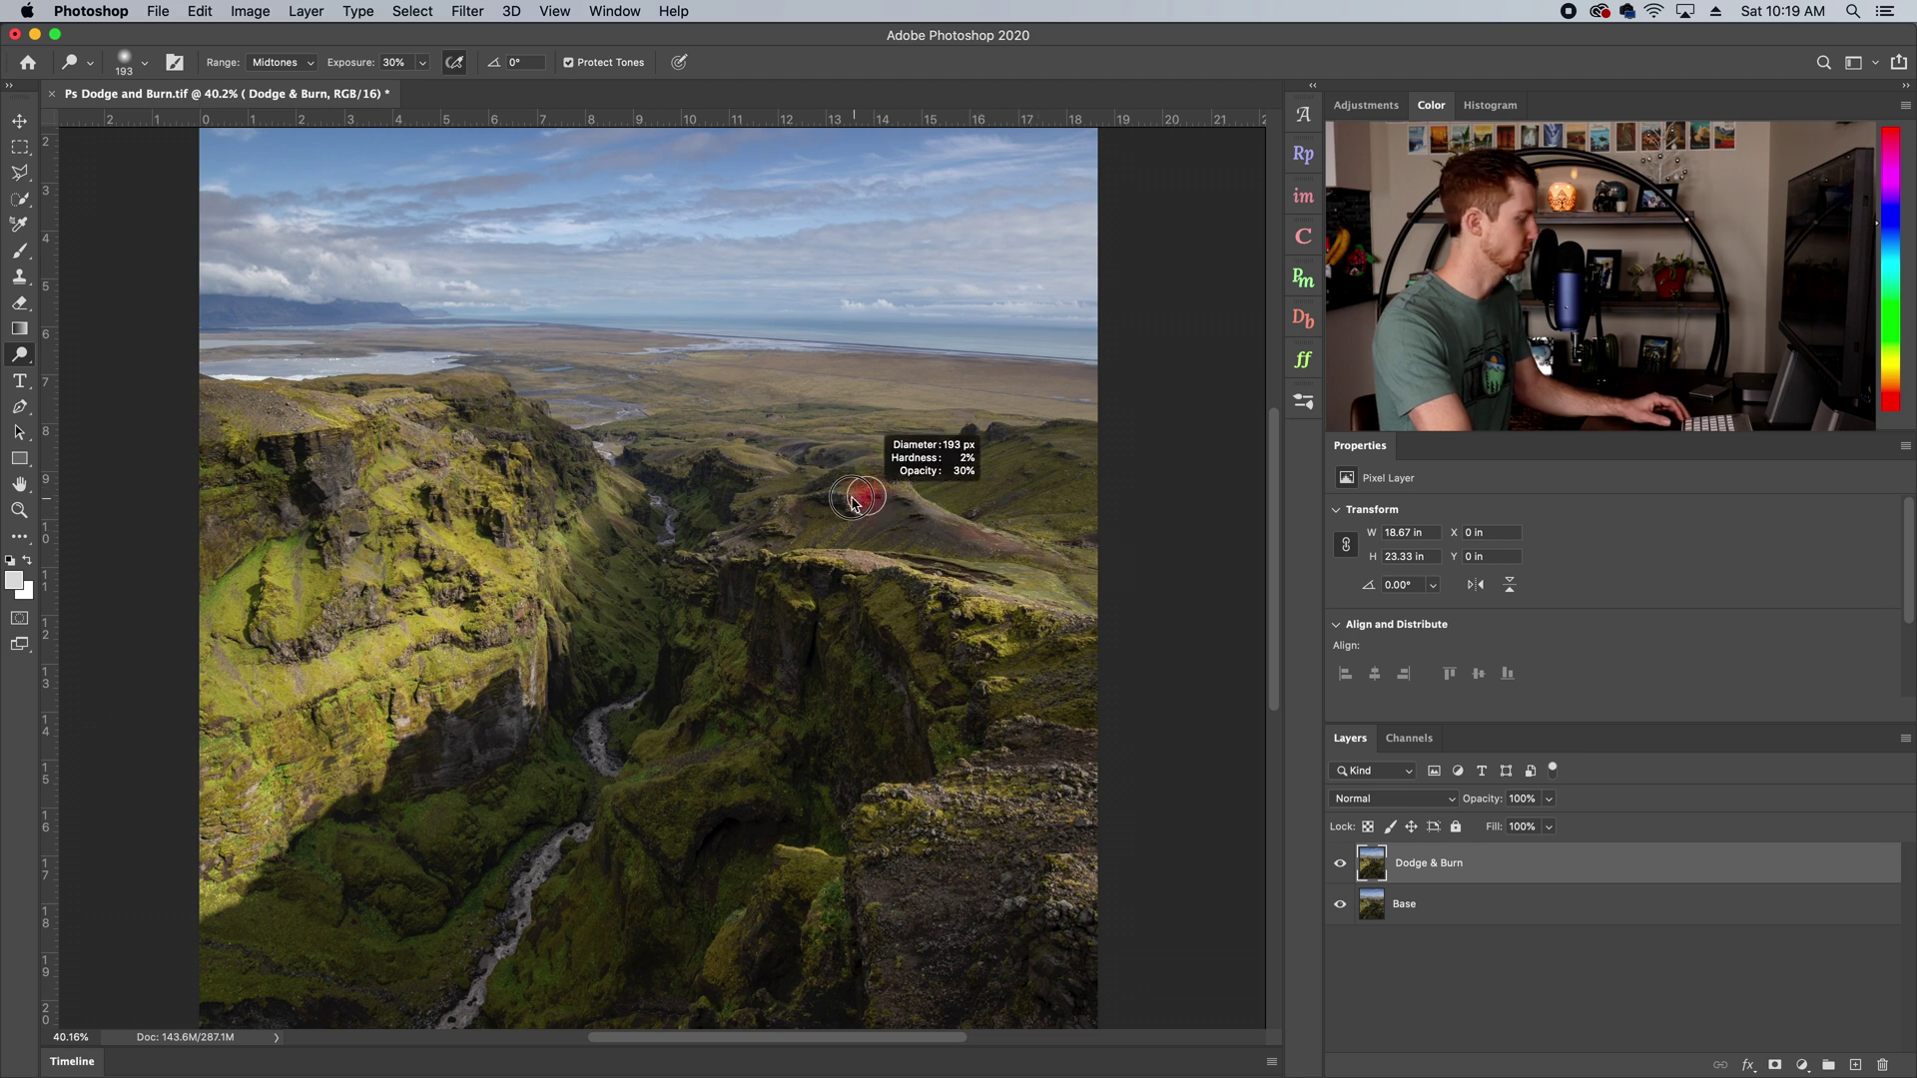
Zoom to 50% on the central hills and return to the Dodge tool with a 154 px brush
key(z)
click(925, 499)
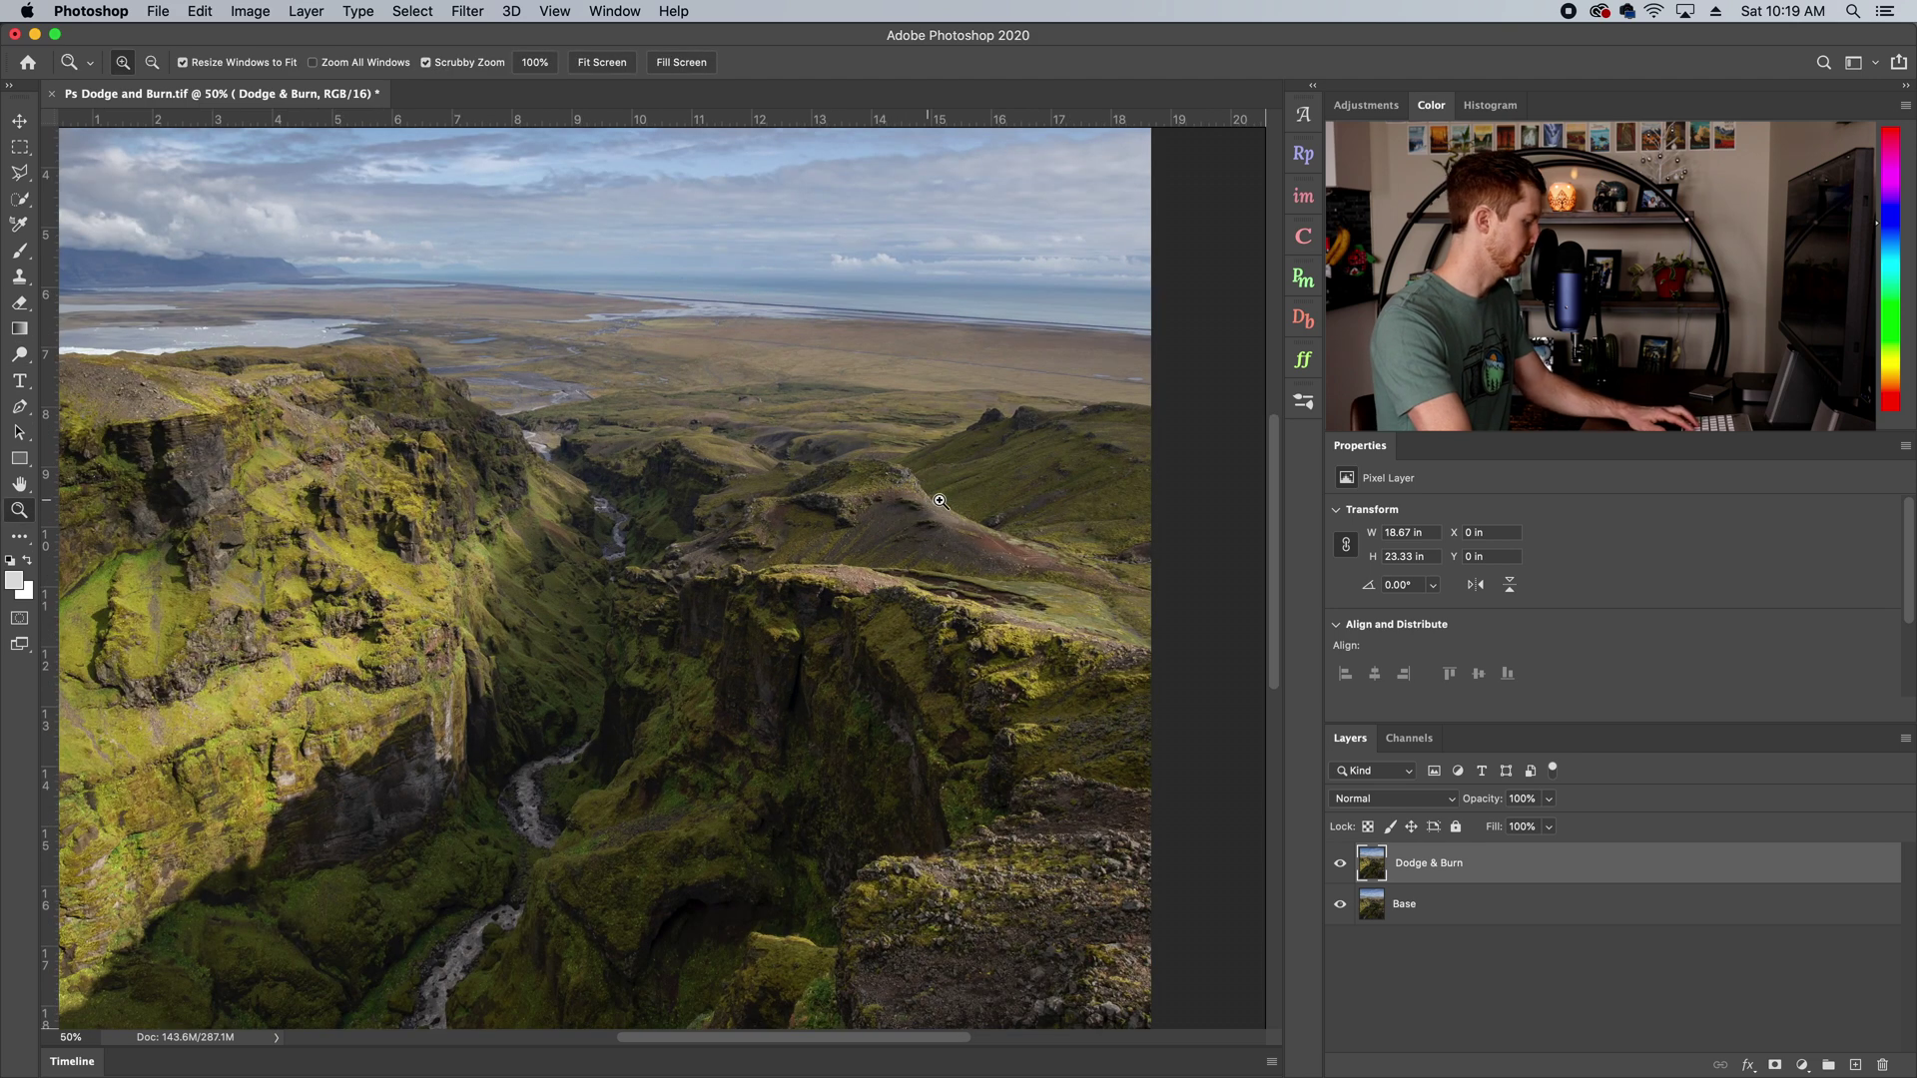
key(o)
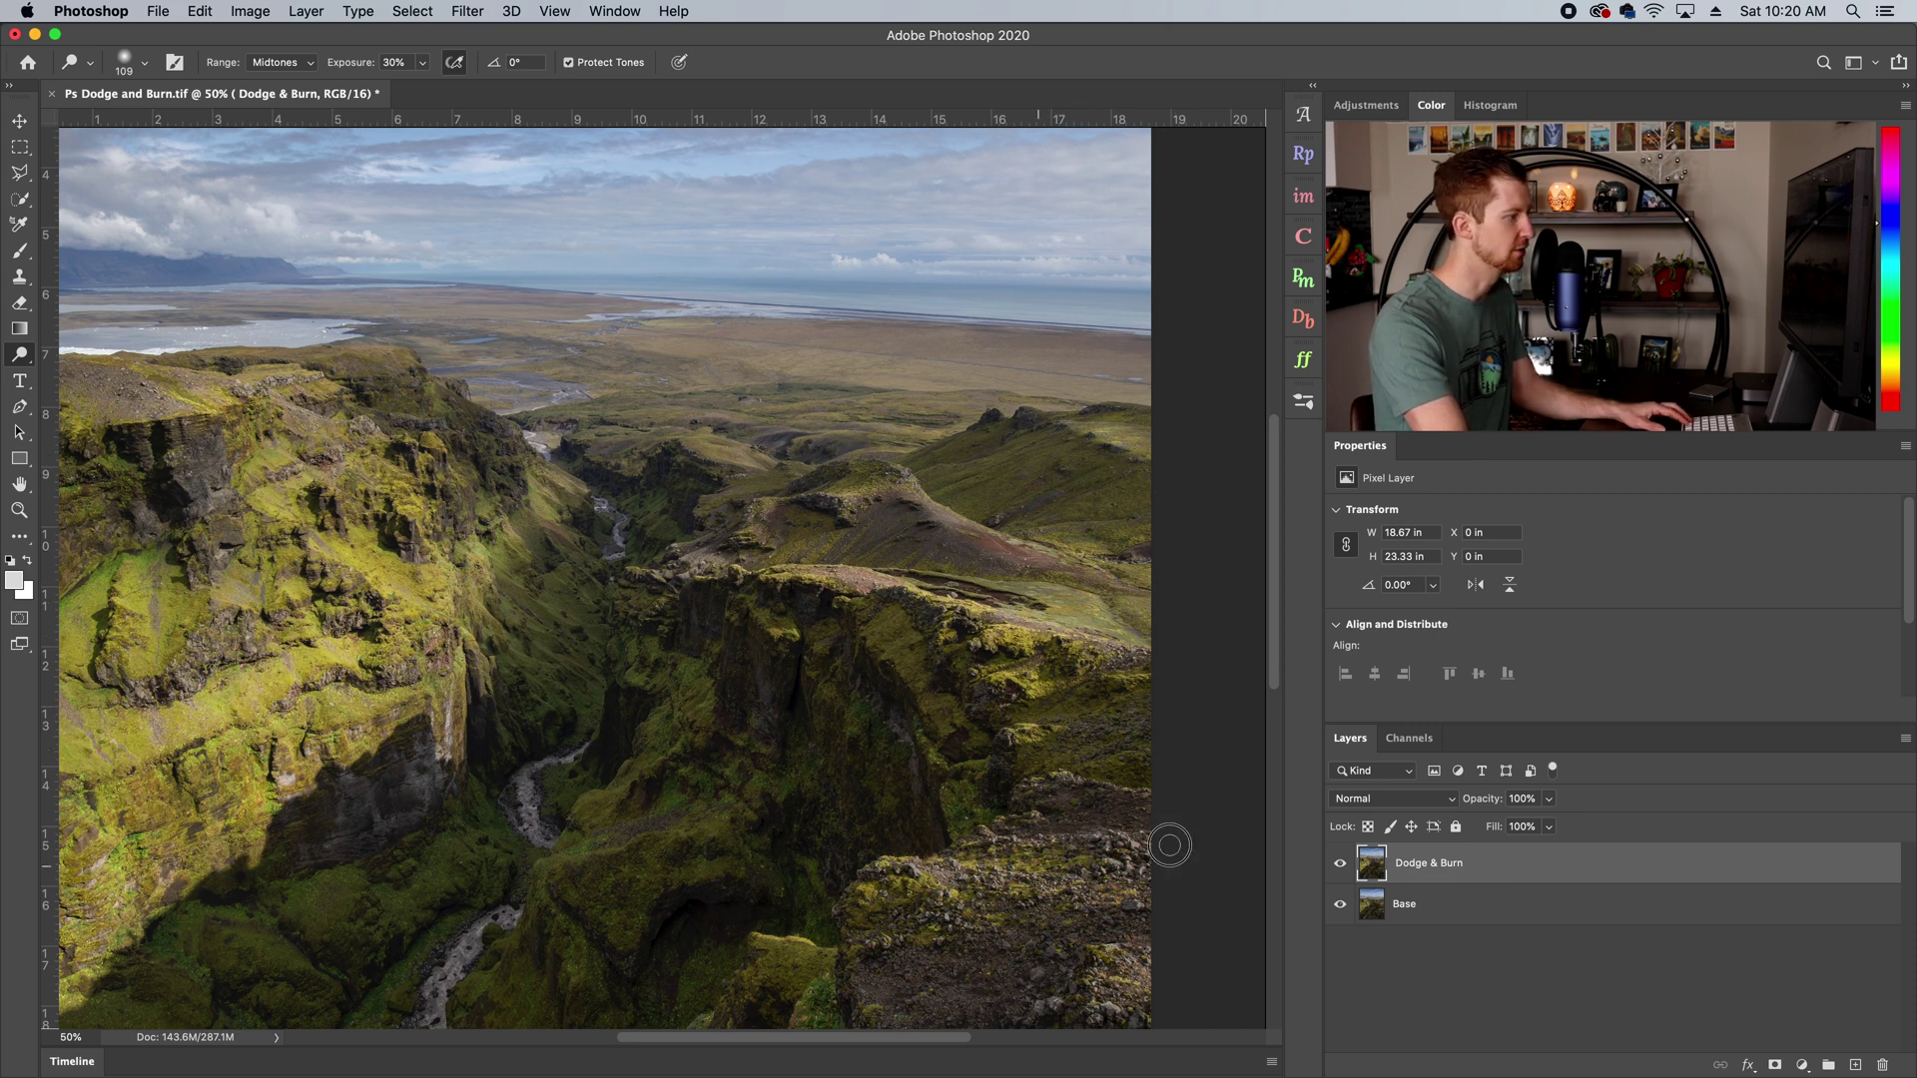
drag(1009, 826, 1068, 825)
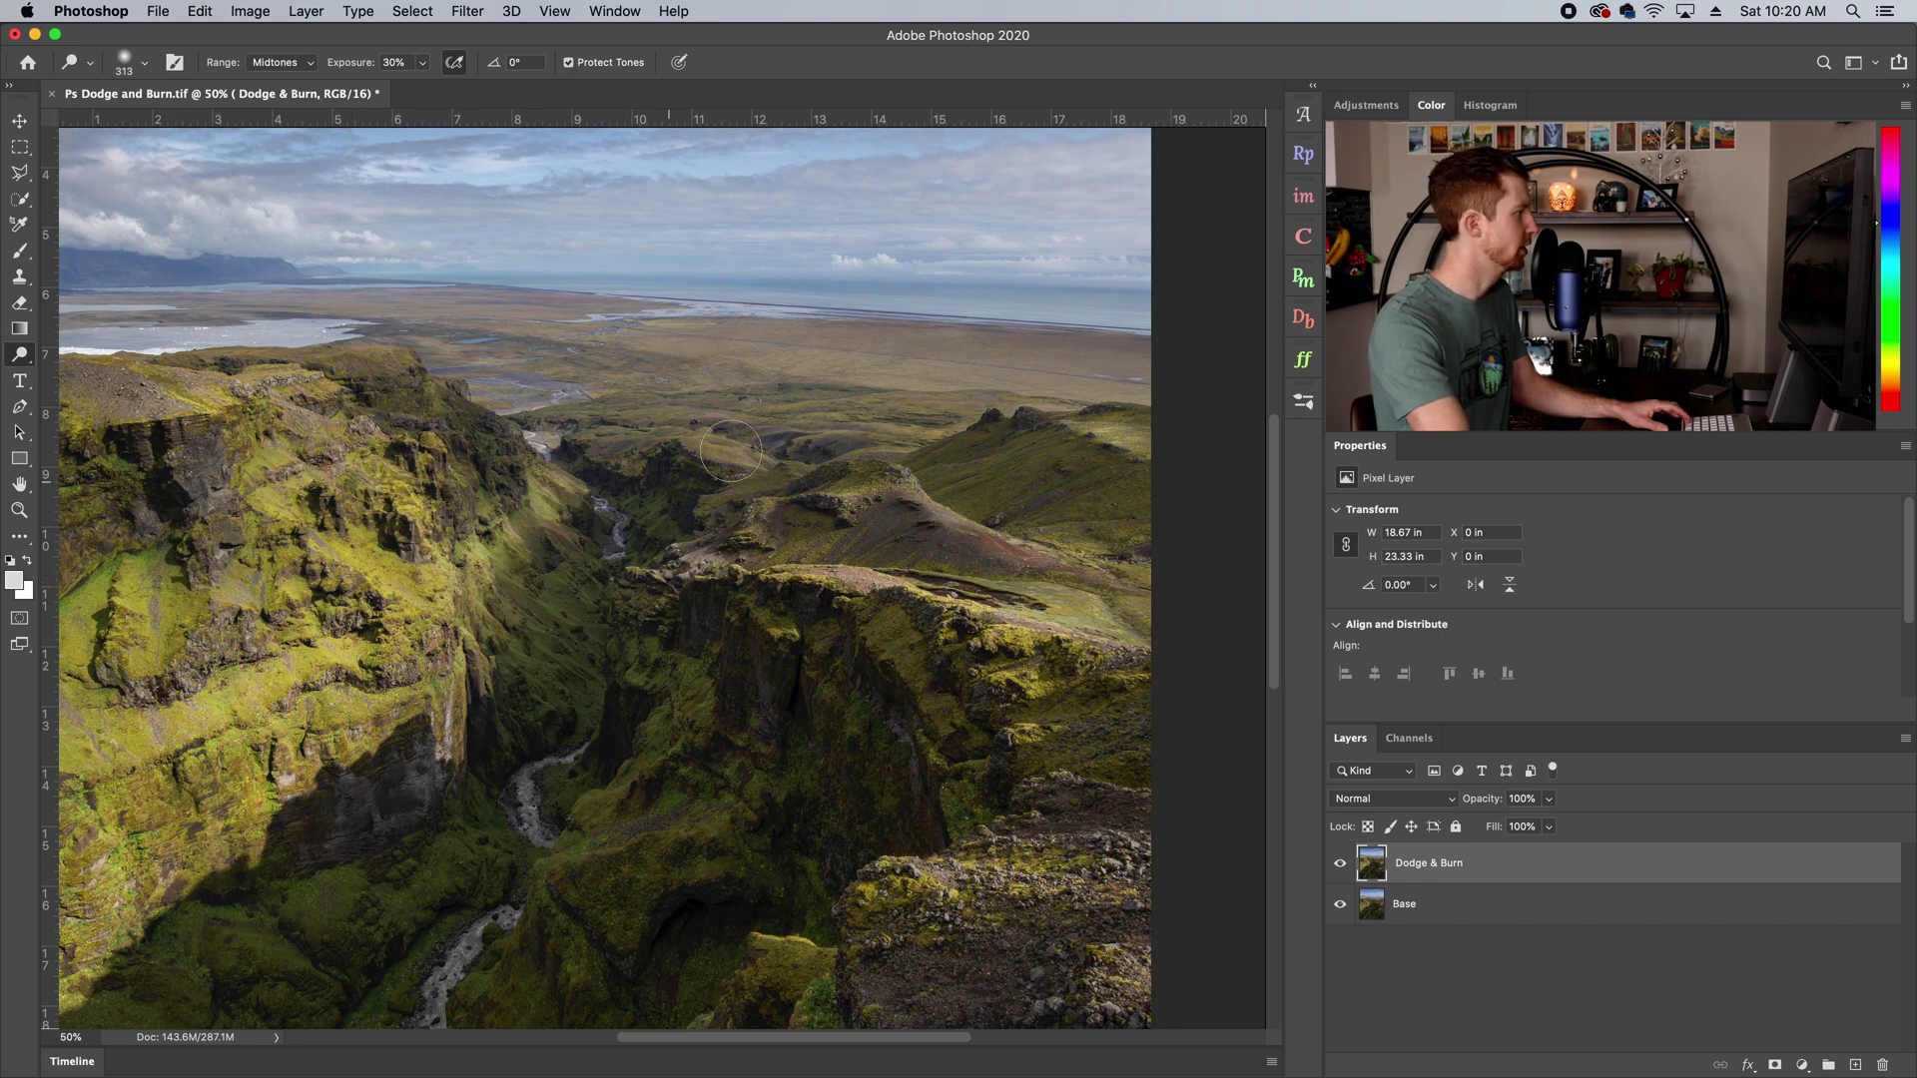
mouse_move(758, 459)
mouse_down()
mouse_move(714, 459)
mouse_move(758, 459)
mouse_up()
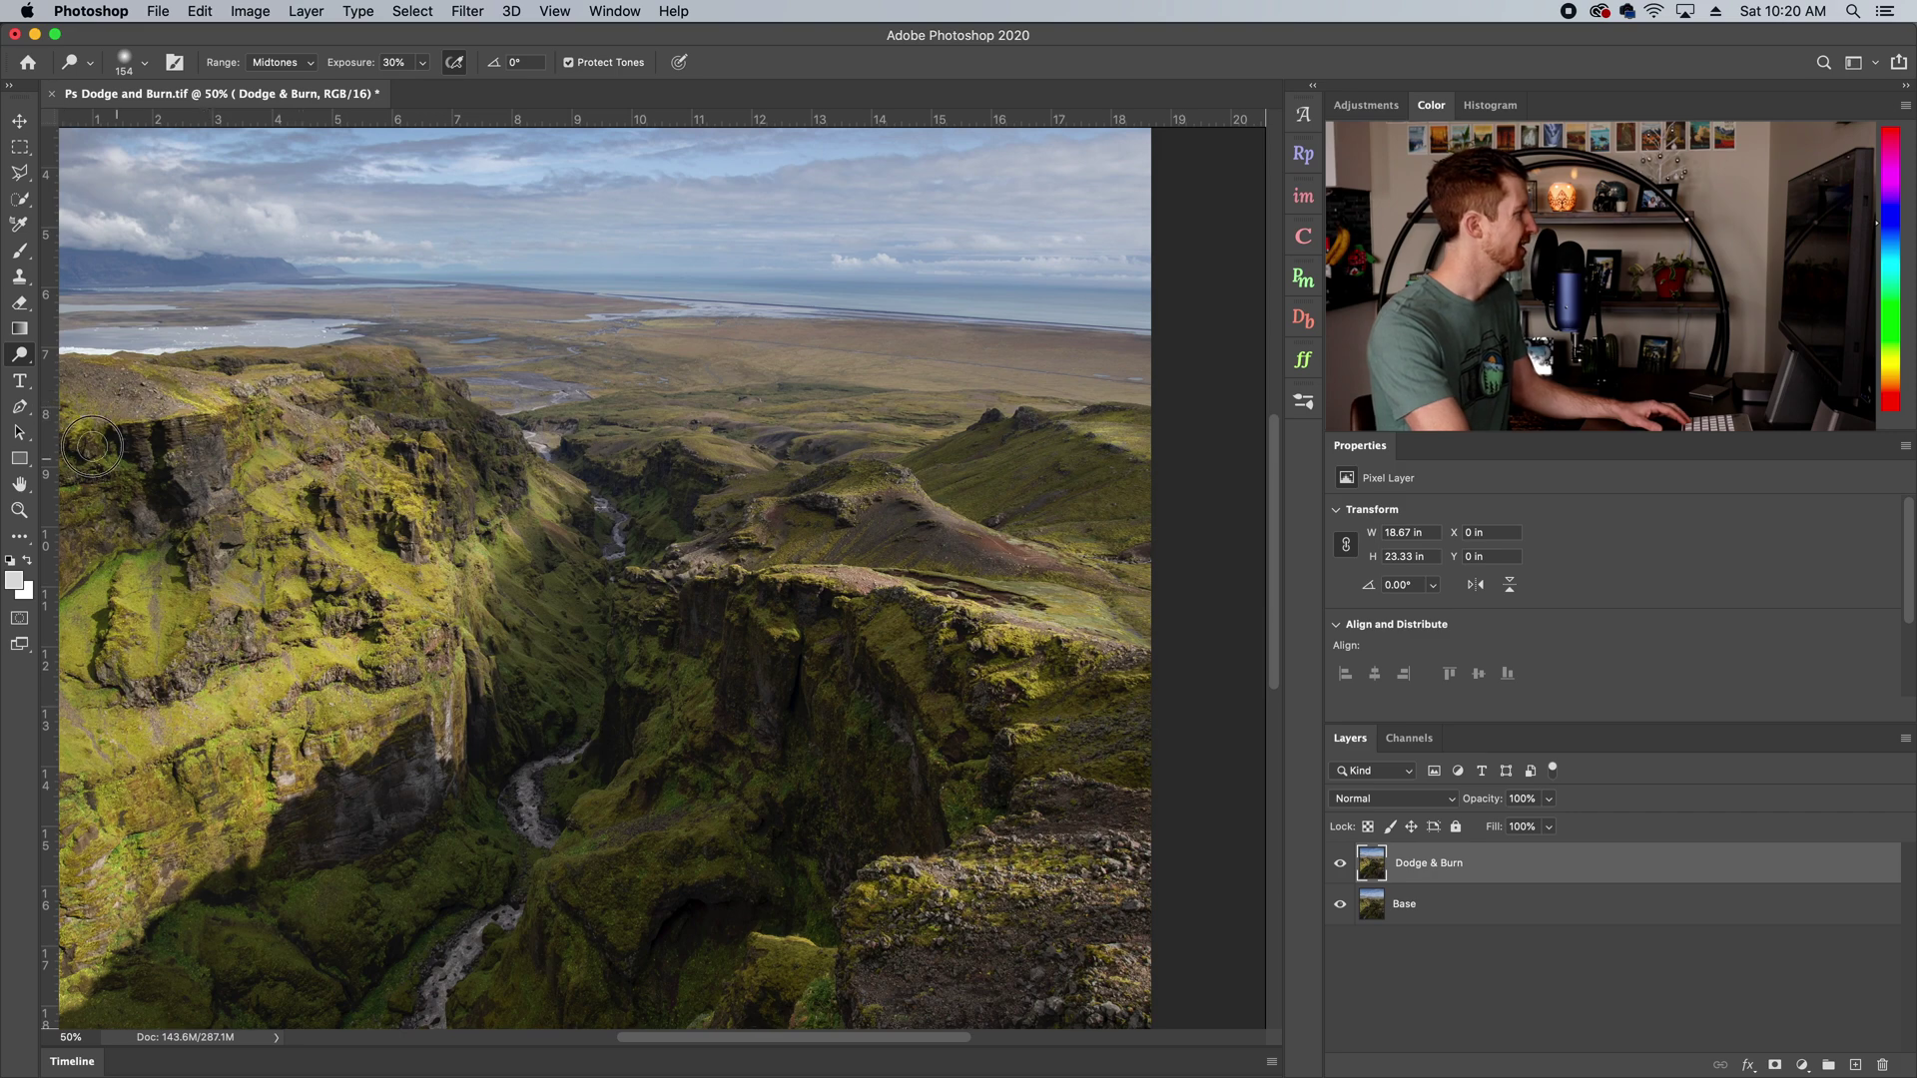
Reposition the view, dodge the strip of land near the horizon, and zoom back out
drag(419, 646, 557, 599)
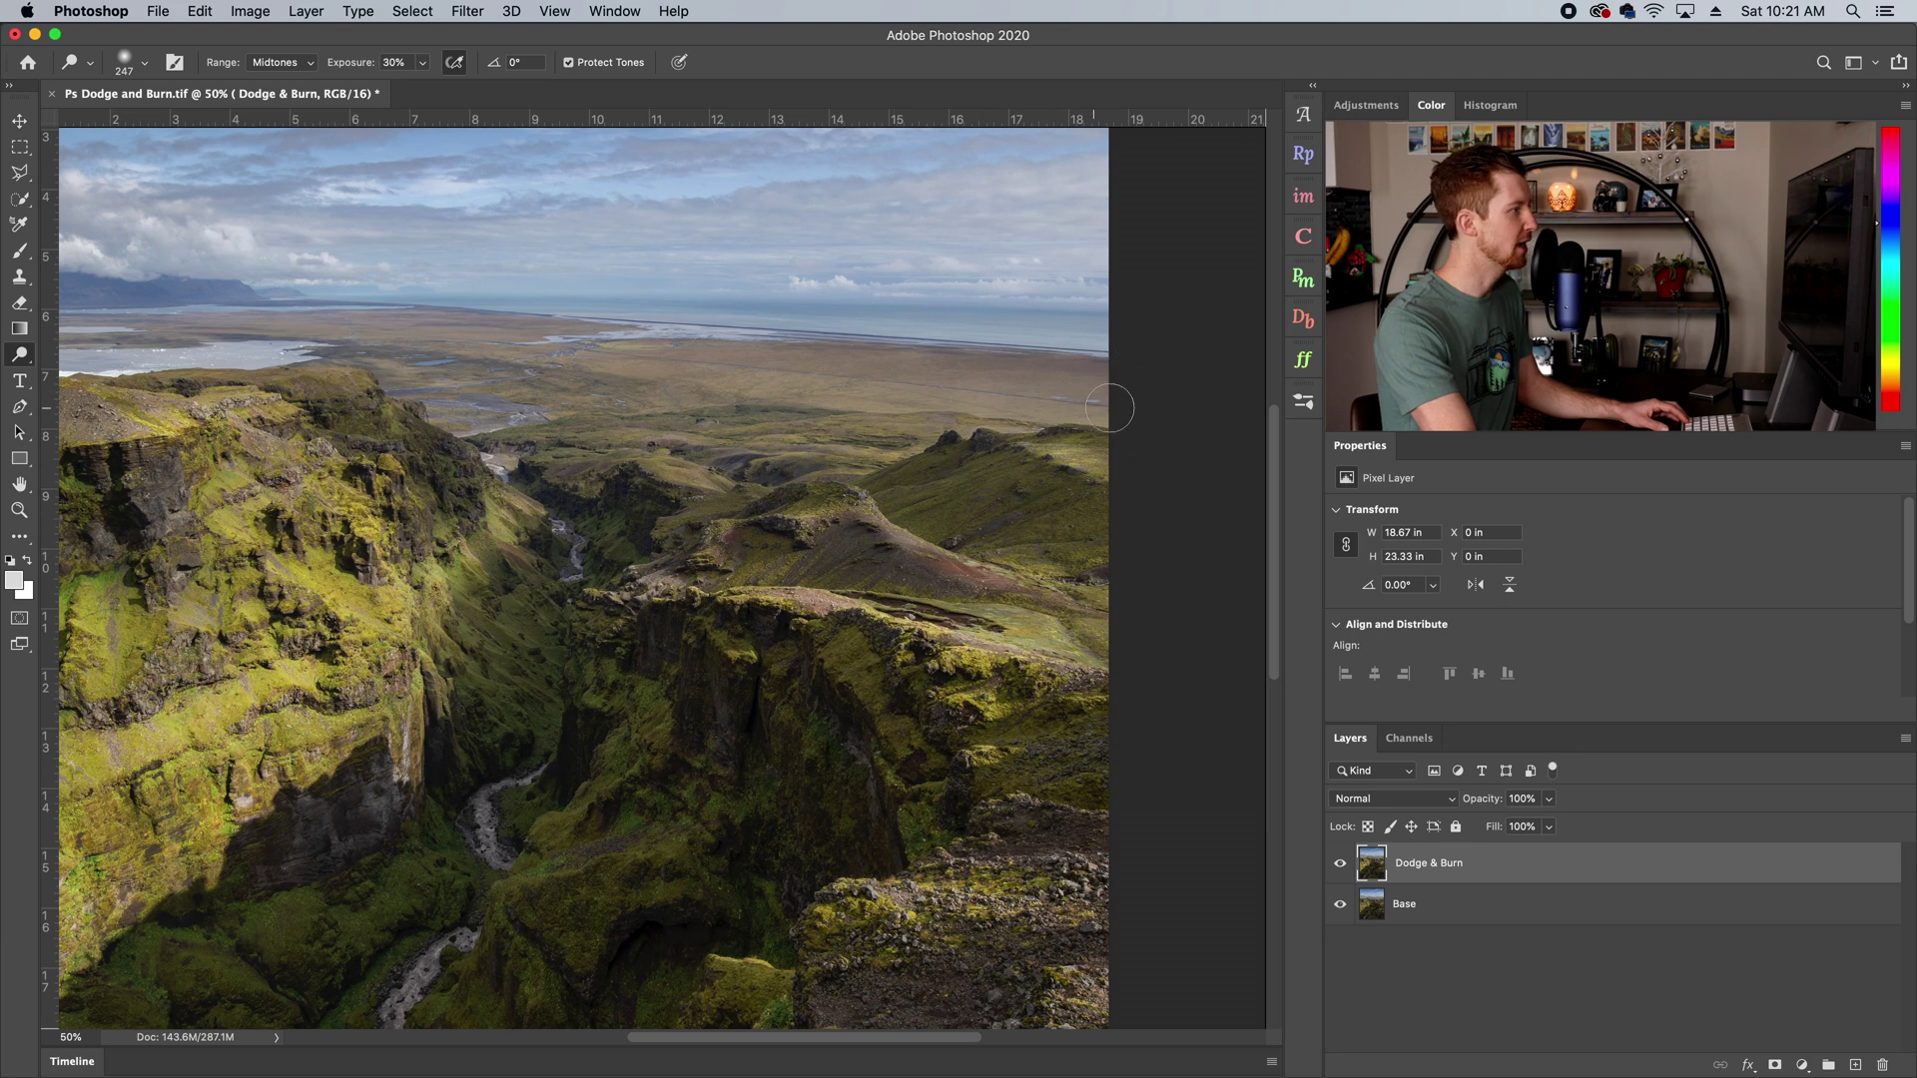
drag(1109, 407, 687, 370)
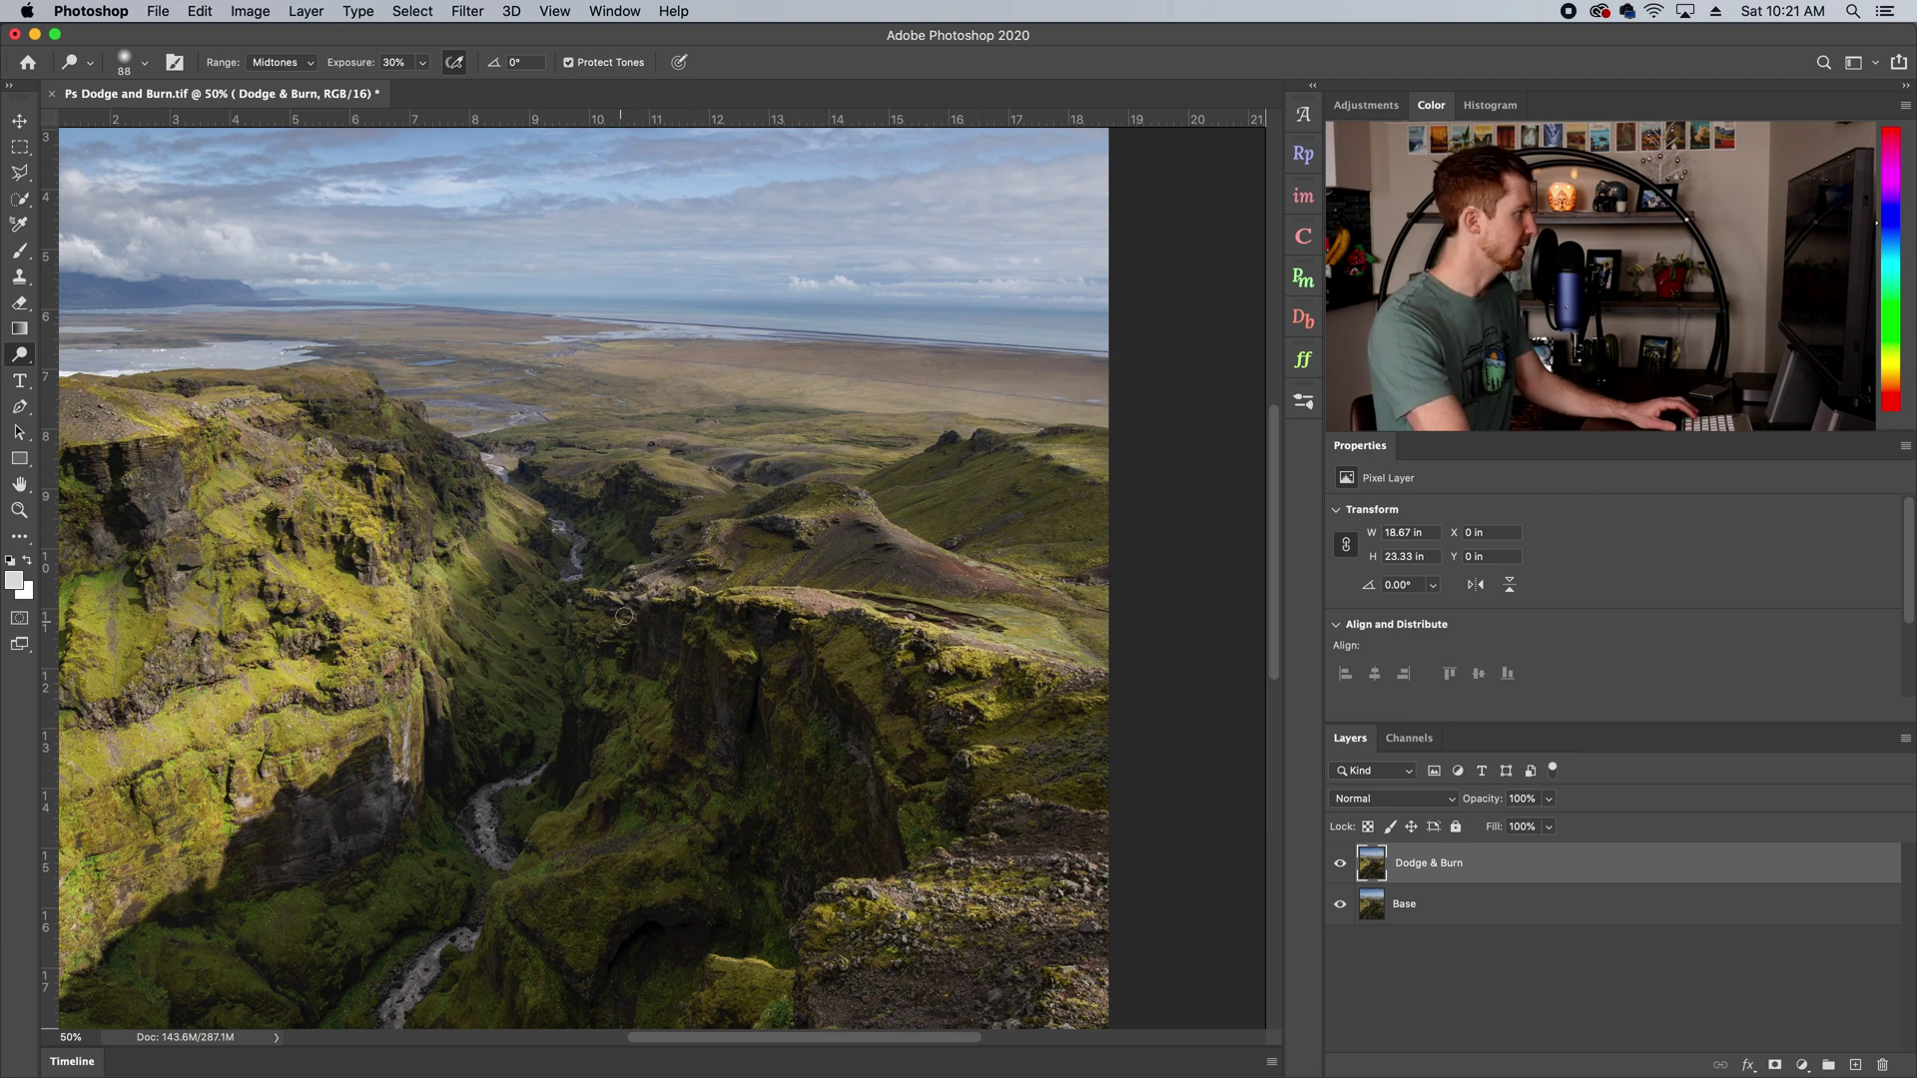
key(z)
drag(711, 619, 671, 617)
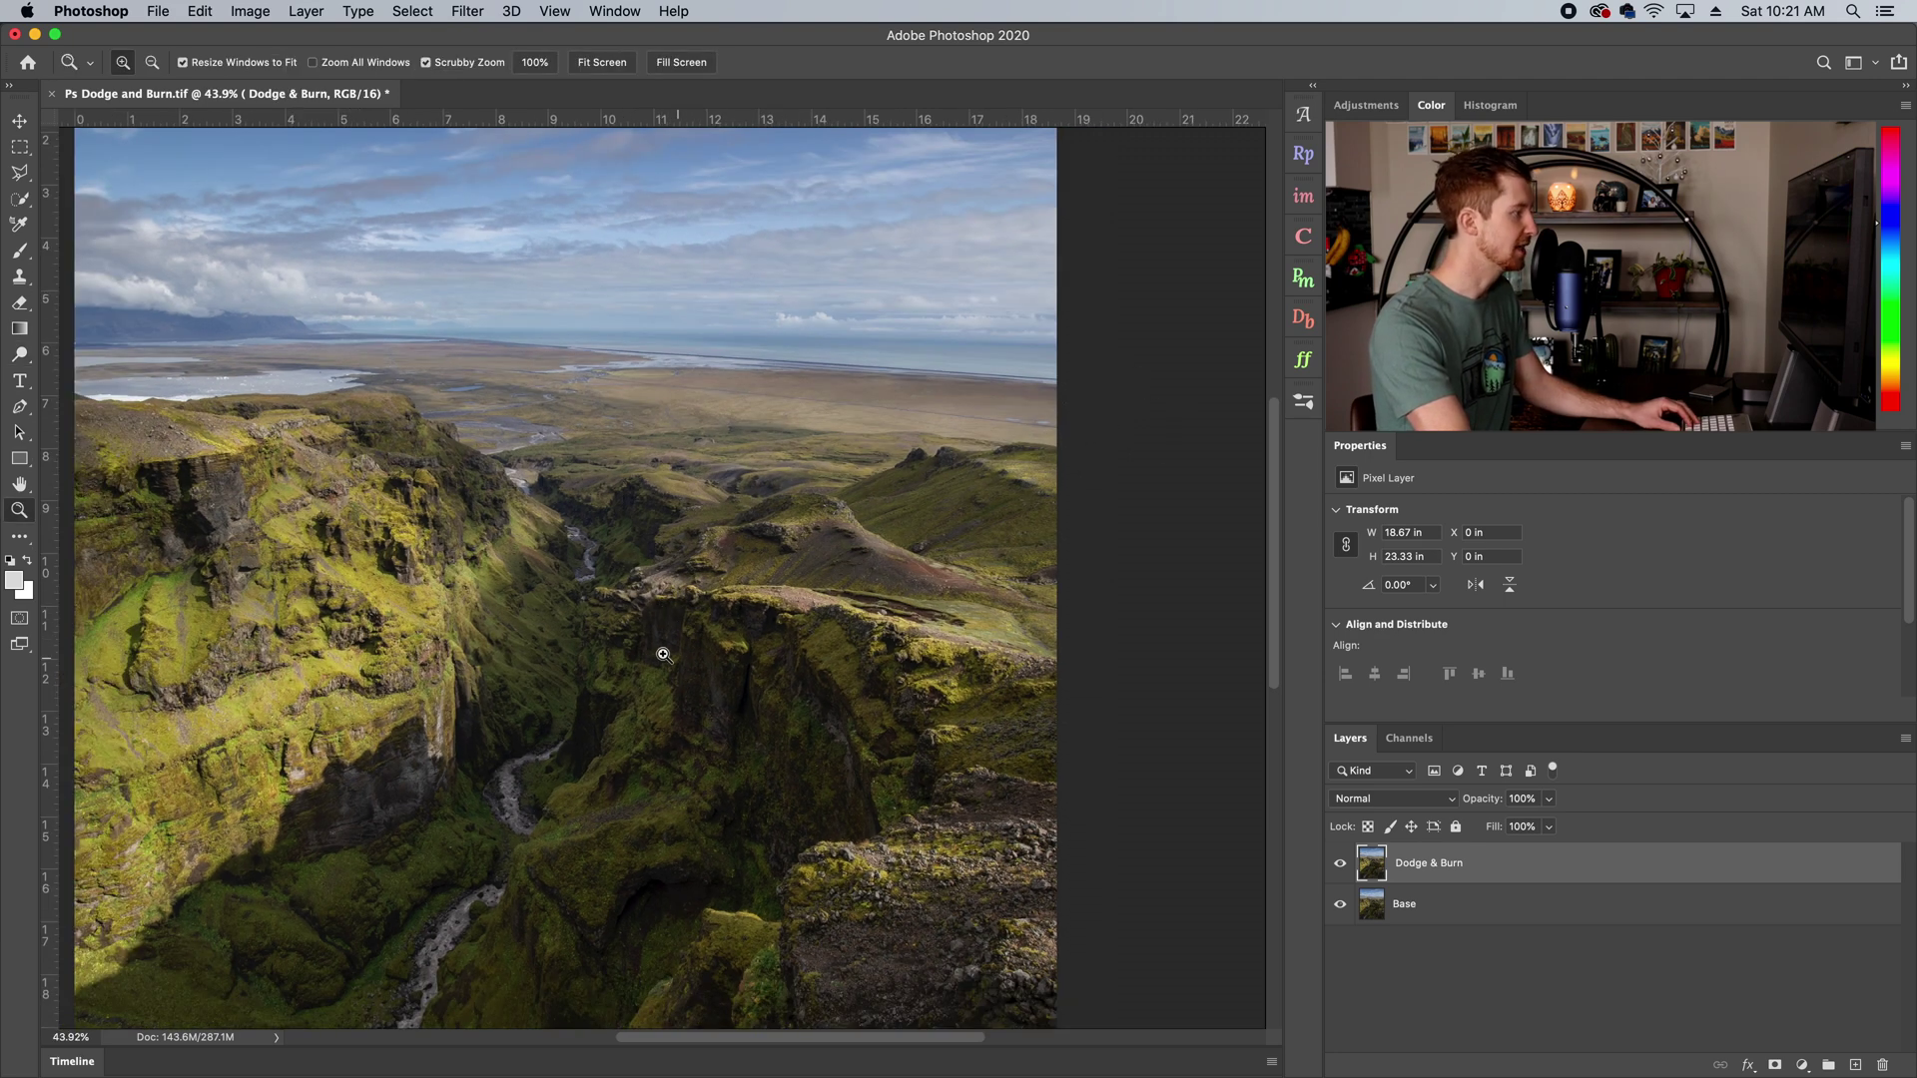
Switch to the Burn Tool at 30% exposure and resize the brush to about 759 px
drag(19, 354, 78, 376)
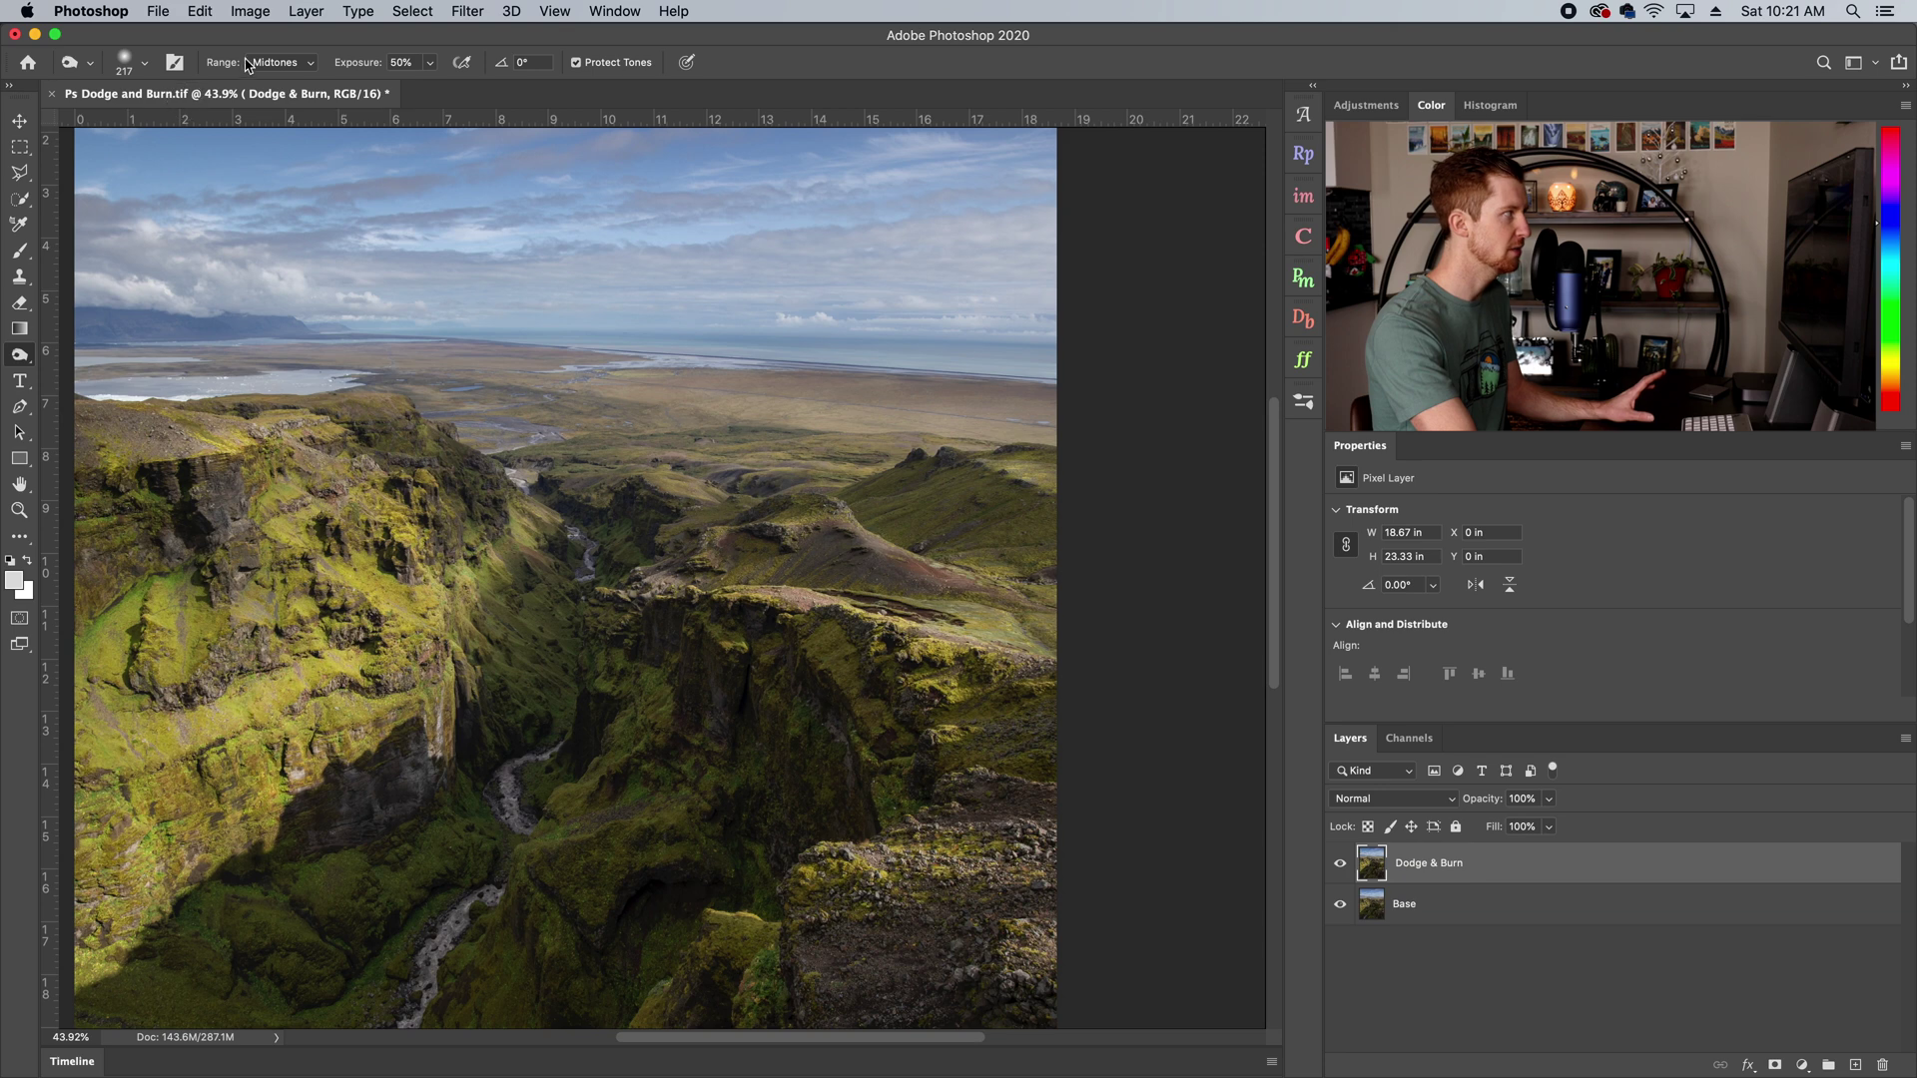
key(3)
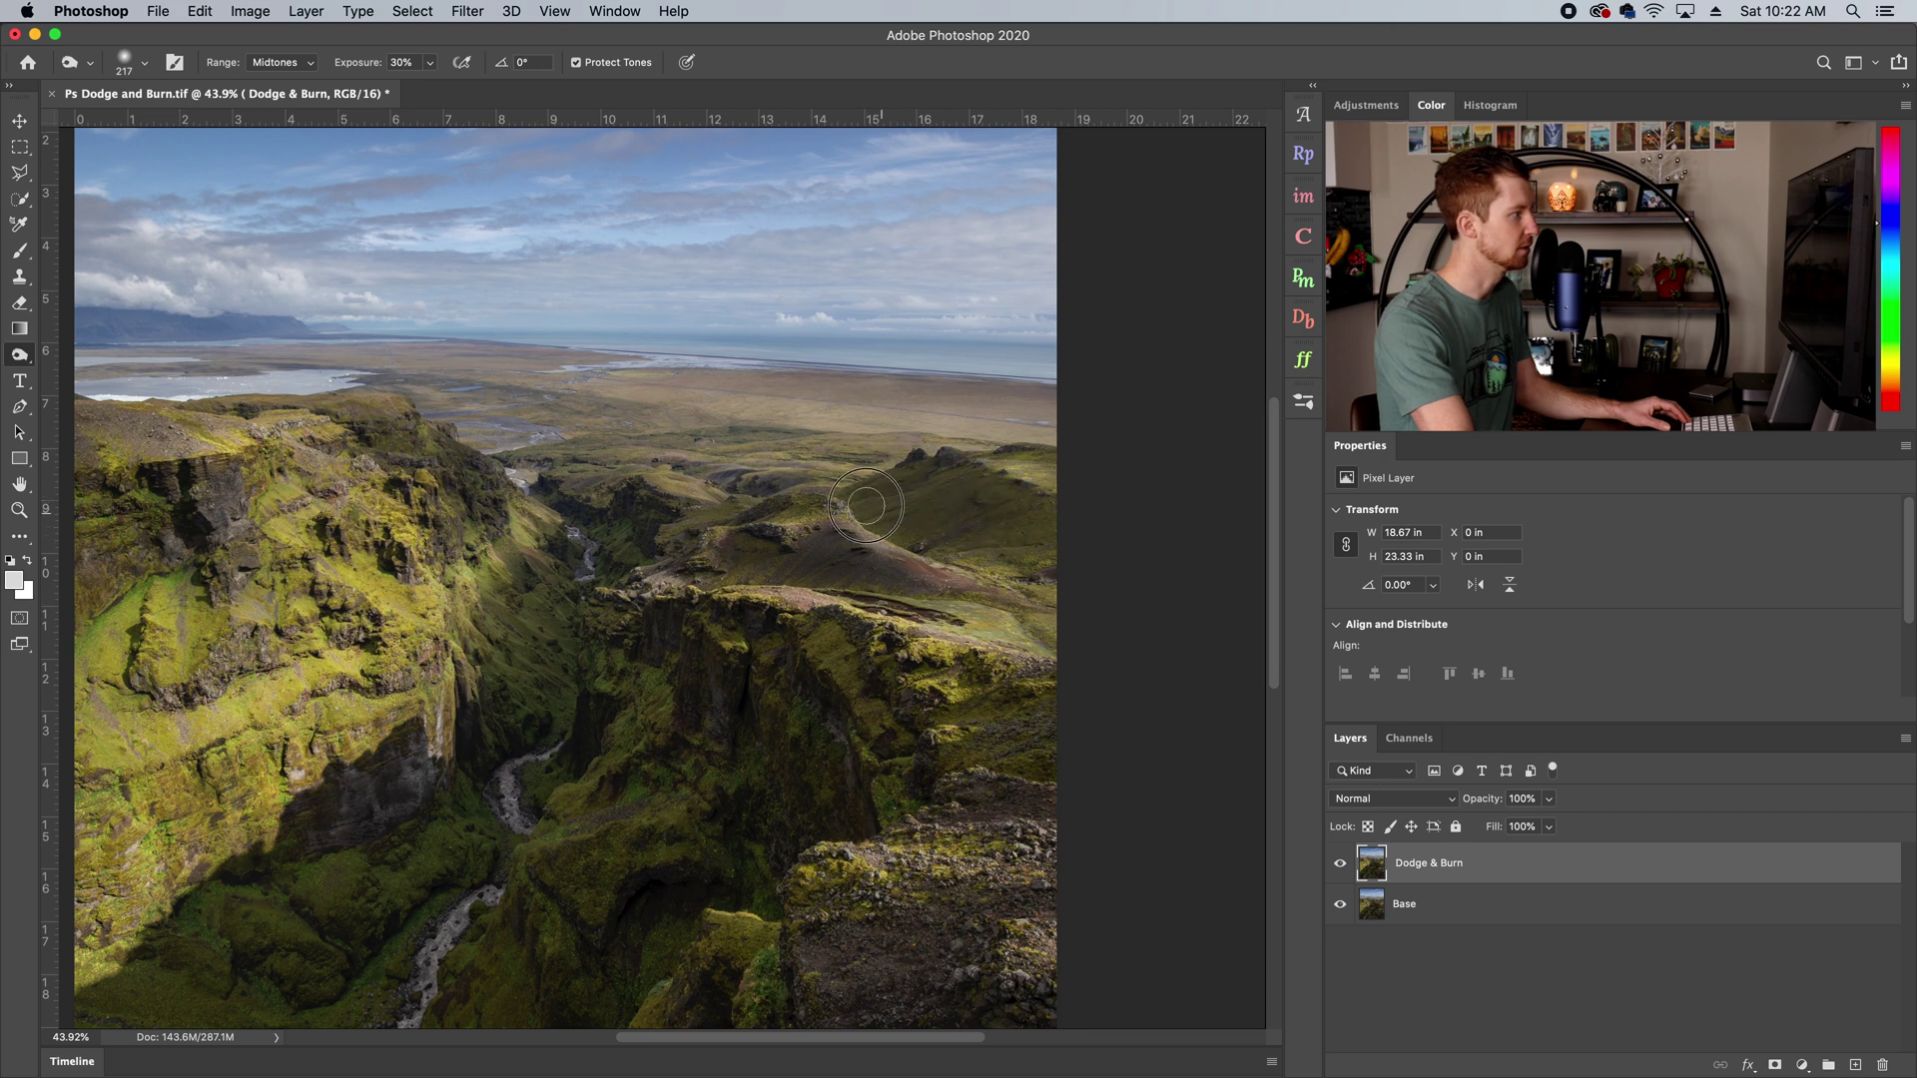
mouse_move(1005, 467)
mouse_down()
mouse_move(988, 465)
mouse_move(1014, 453)
mouse_up()
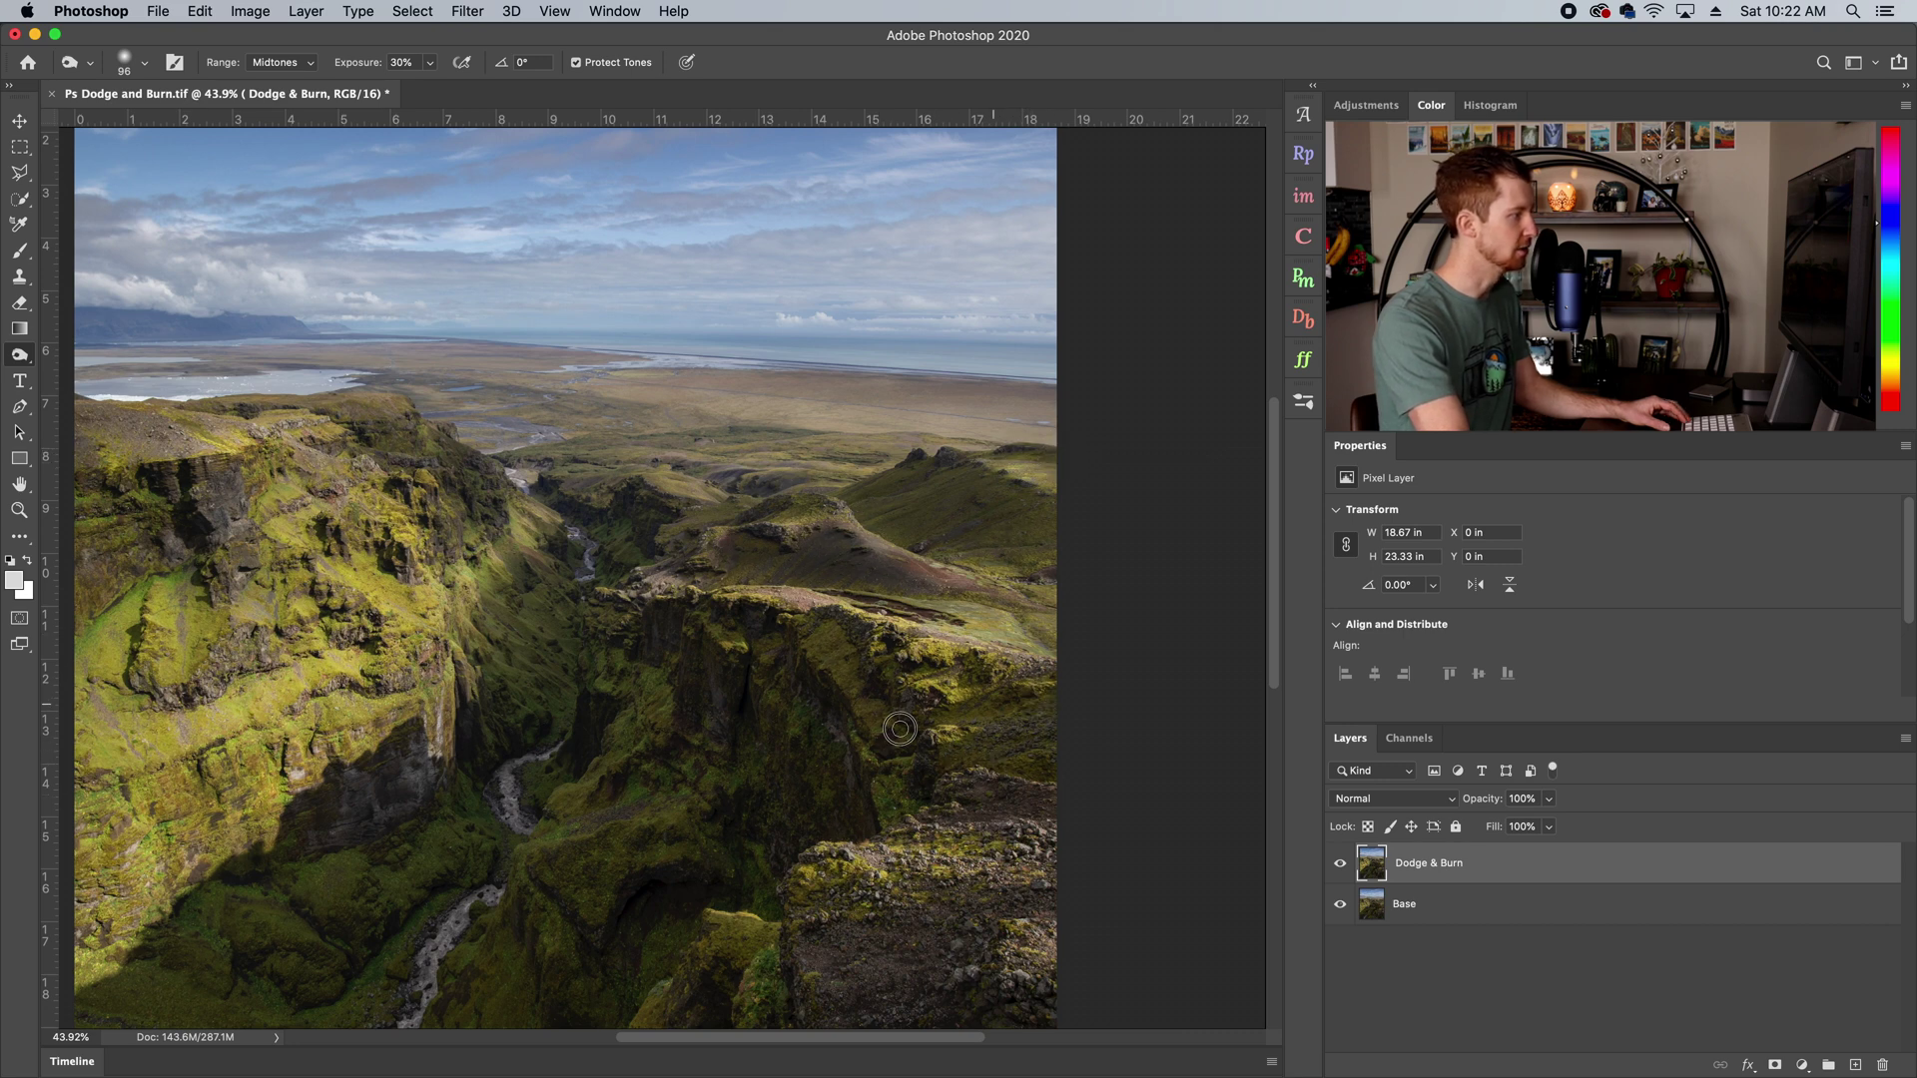
scroll(971, 676, down, 3)
drag(1056, 851, 1013, 912)
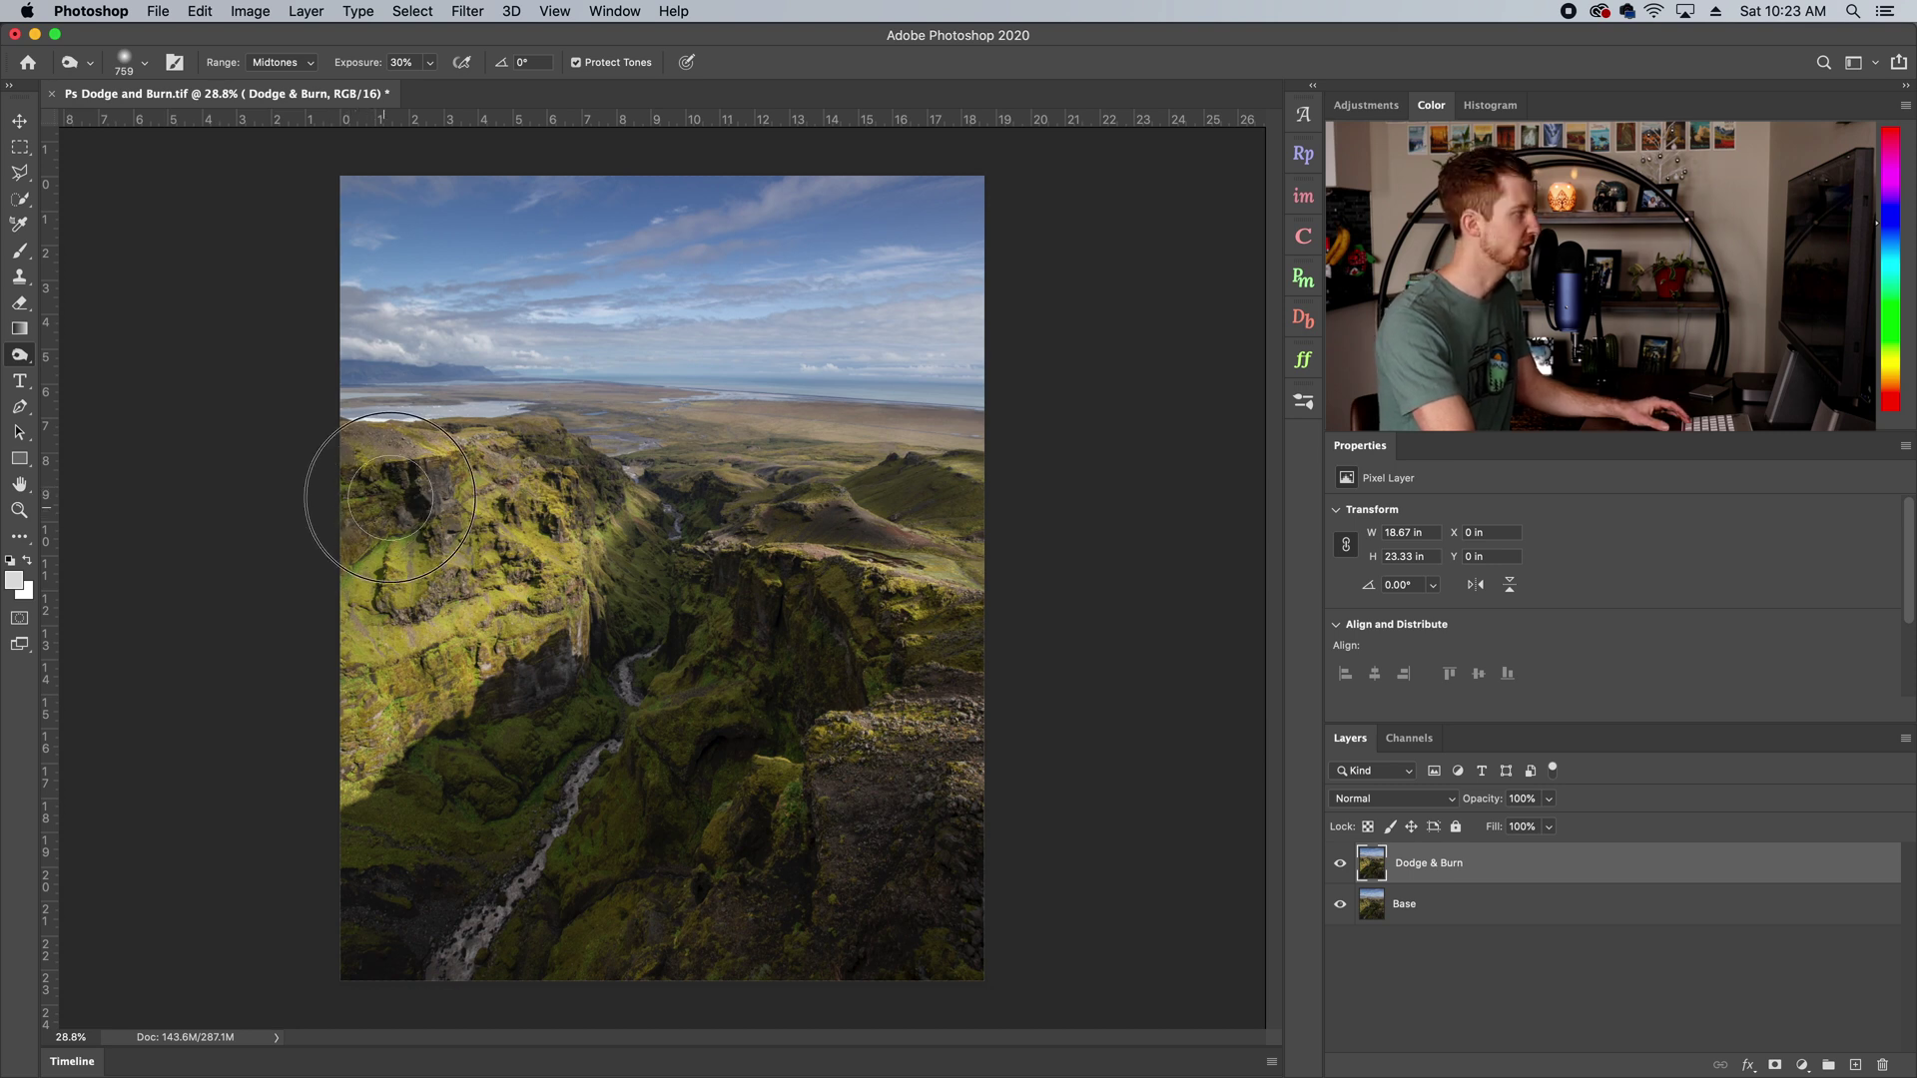
Burn the shadowed left cliff darker with a broad soft stroke
drag(389, 500, 304, 502)
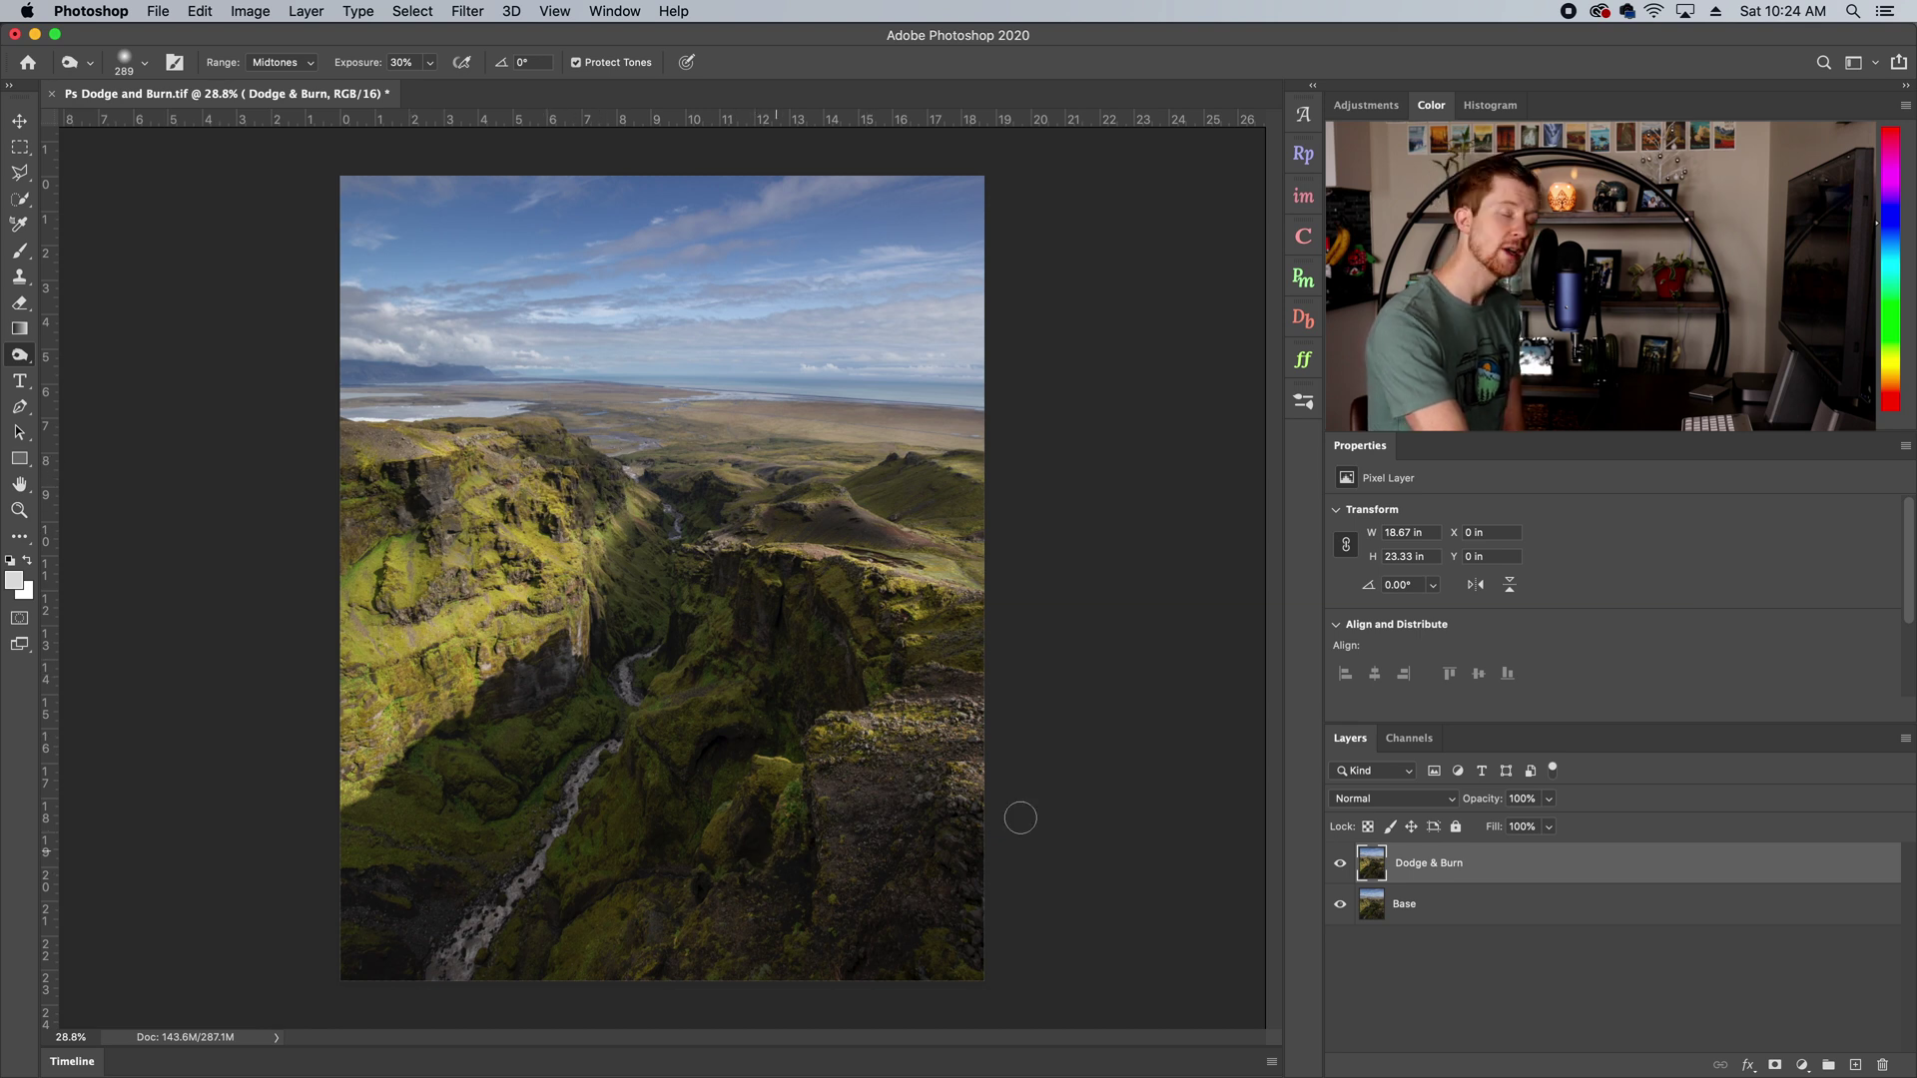
click(1341, 866)
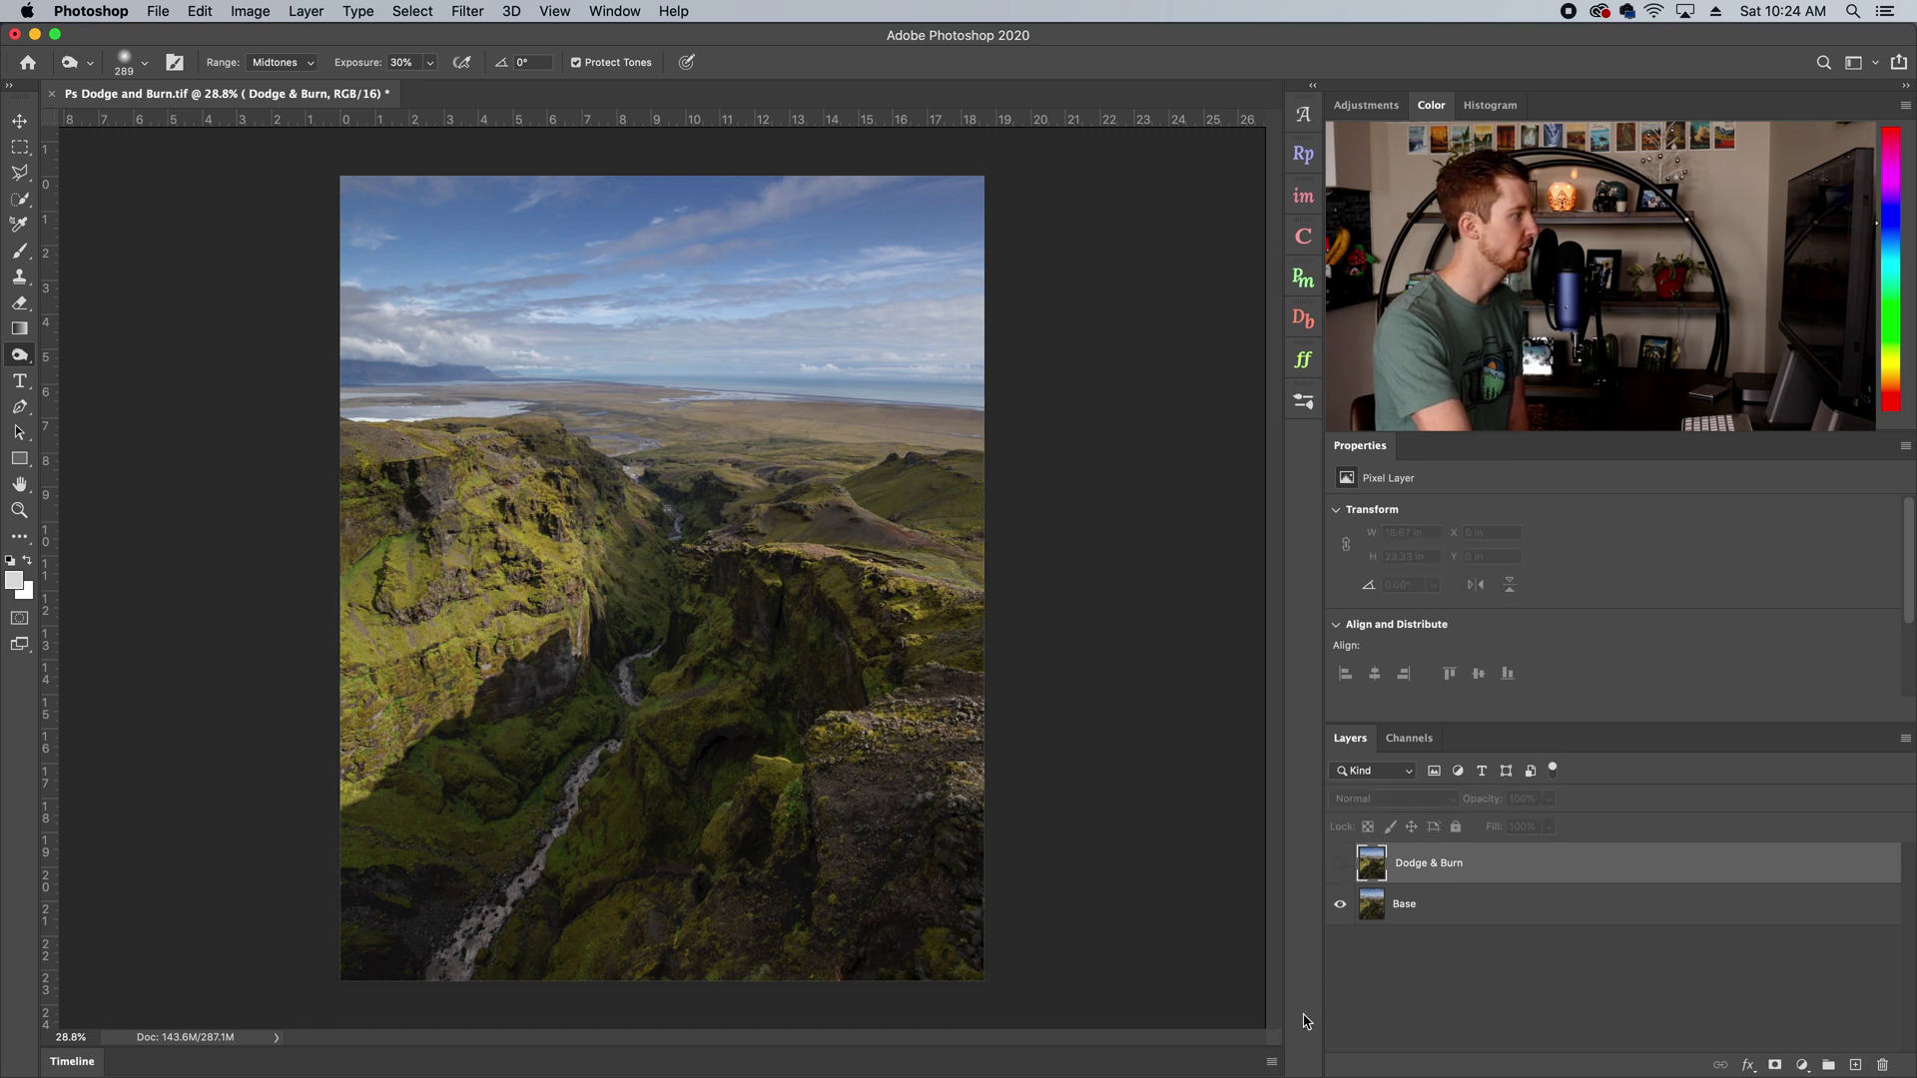
click(1341, 864)
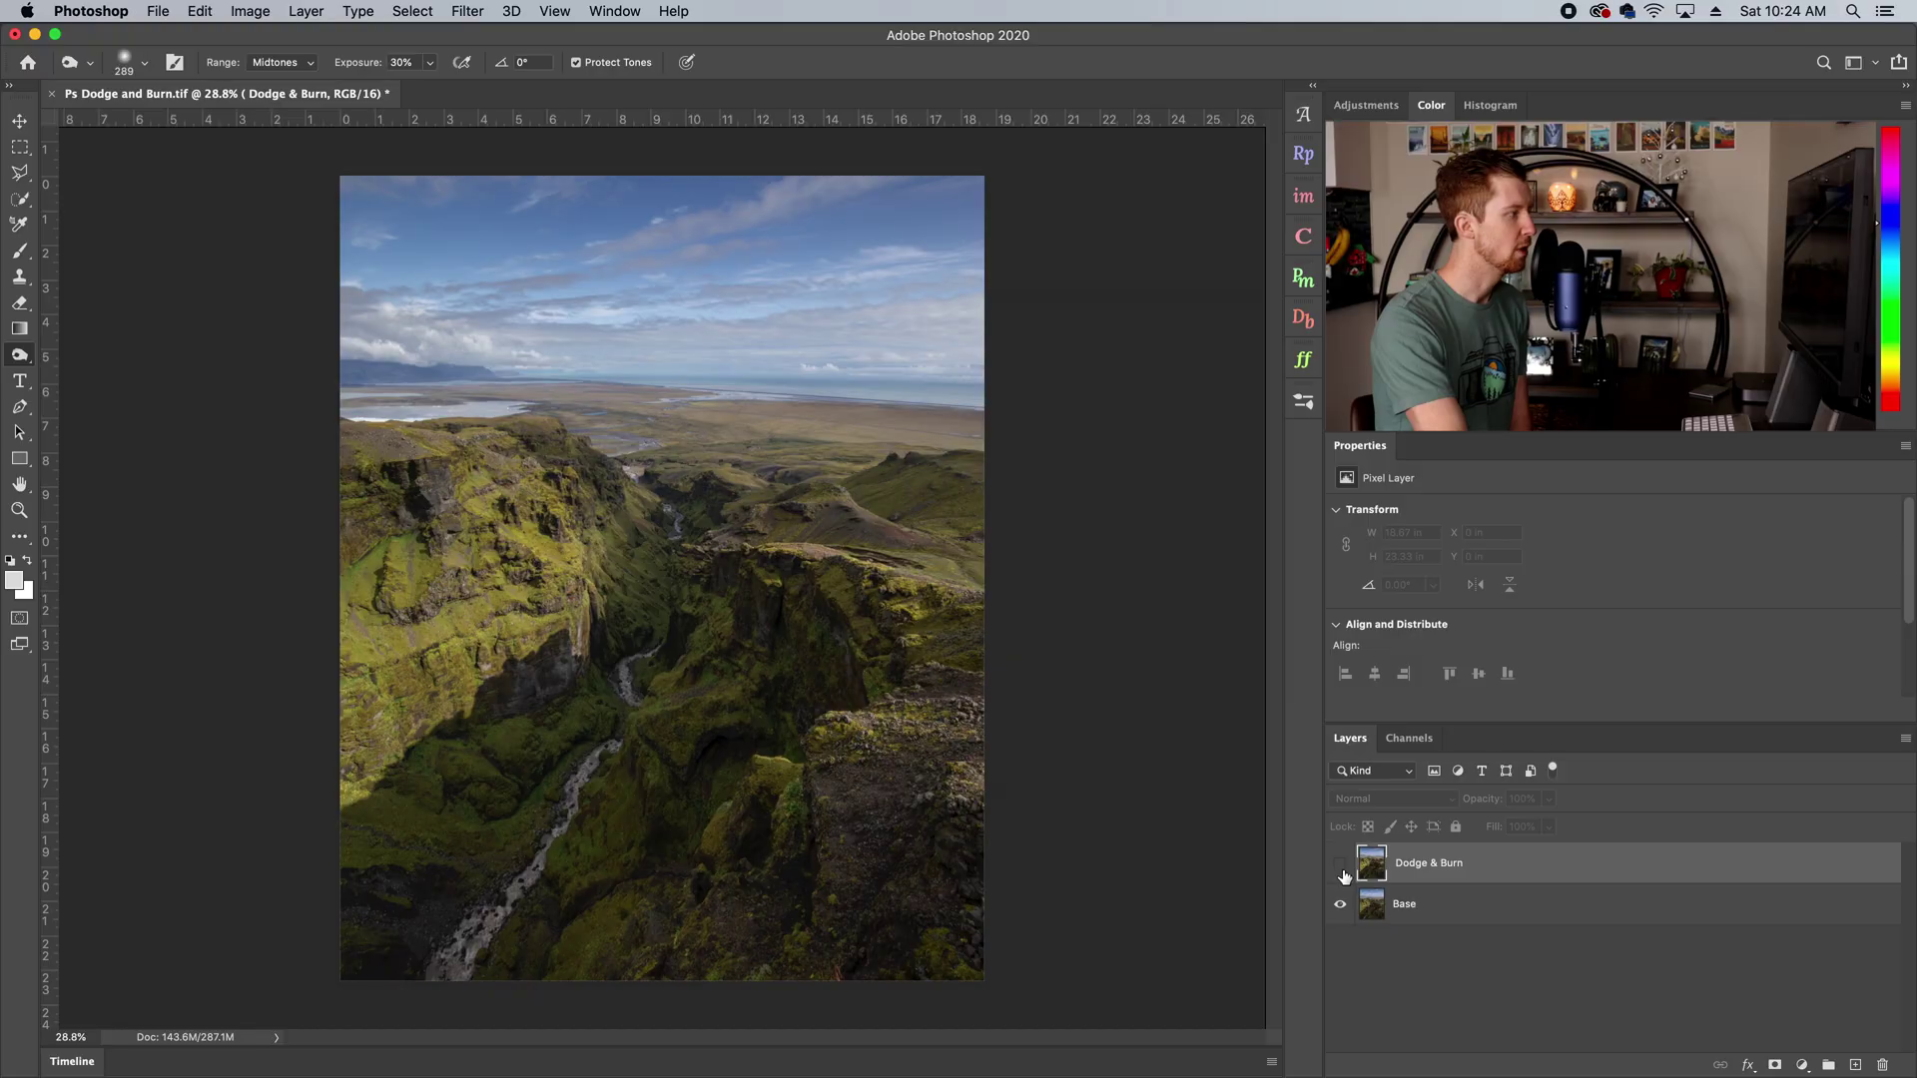
click(1340, 865)
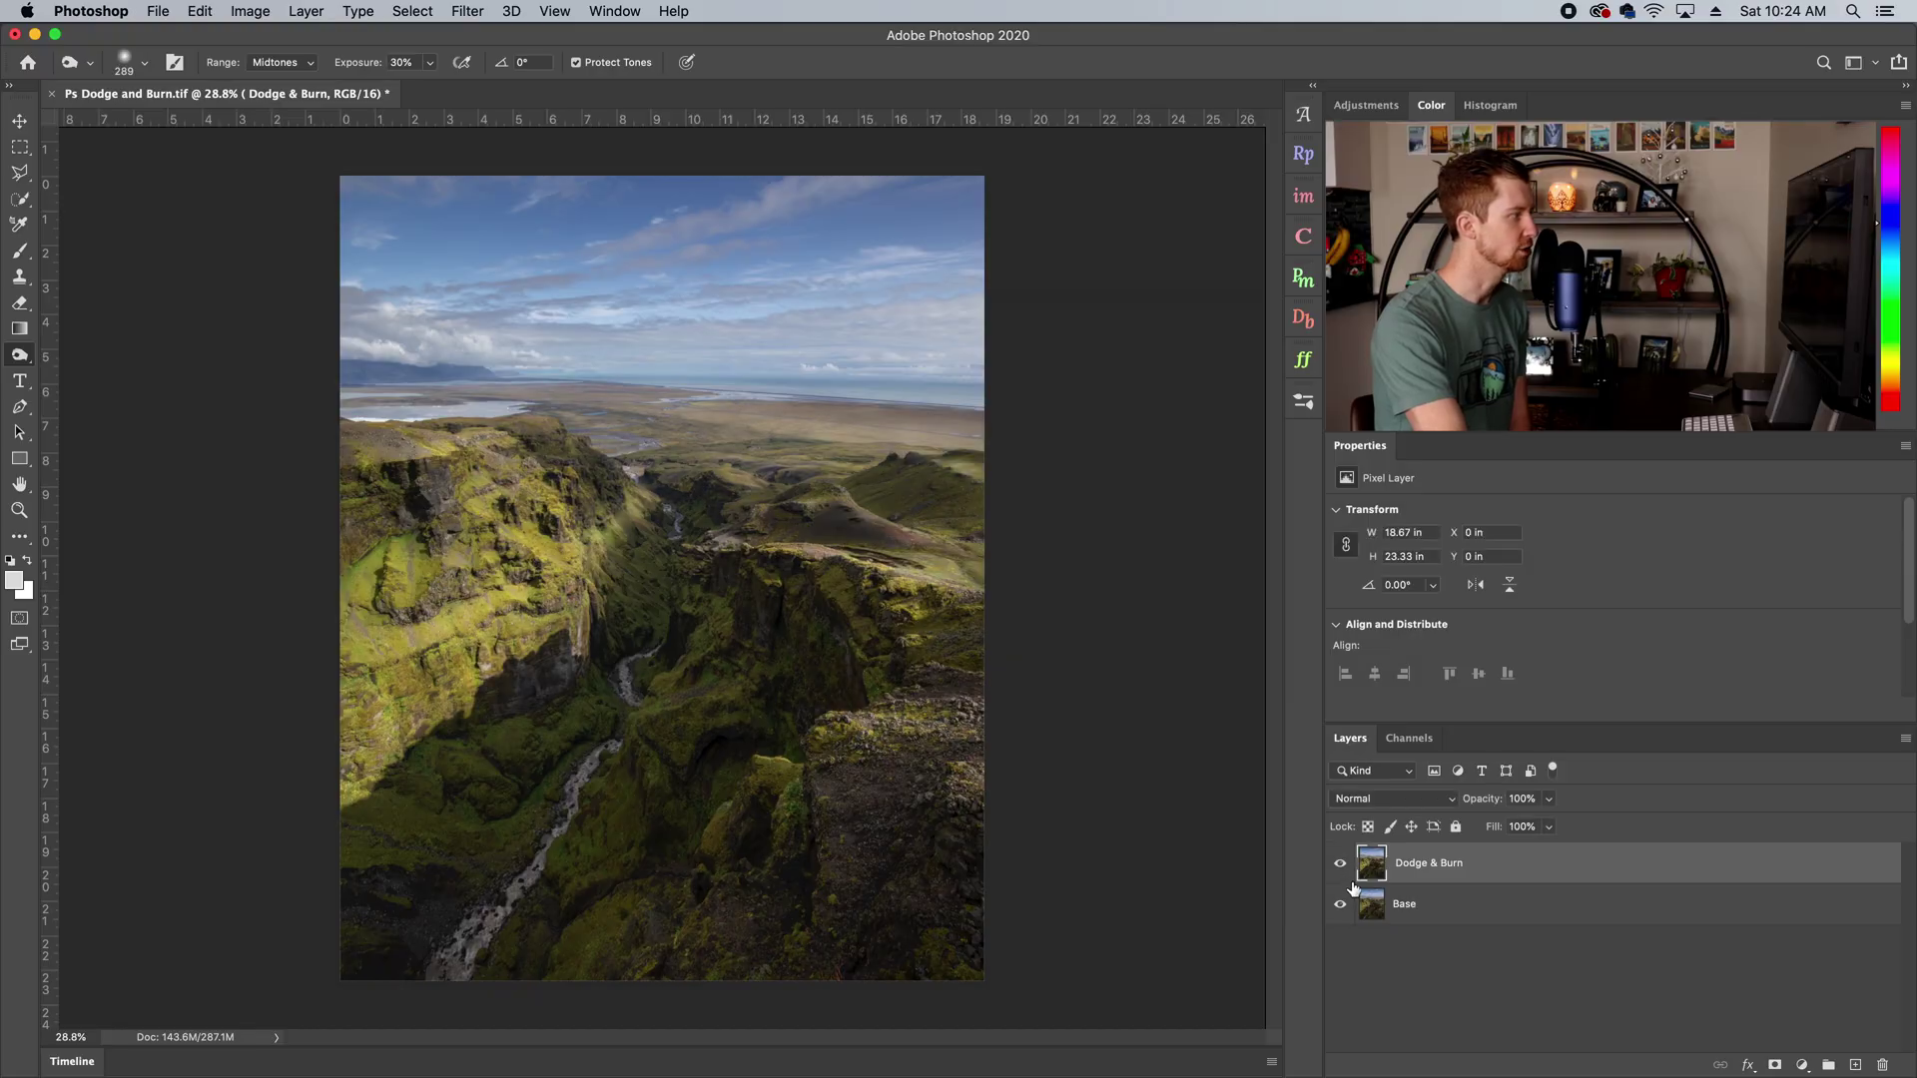
click(1339, 866)
click(1340, 867)
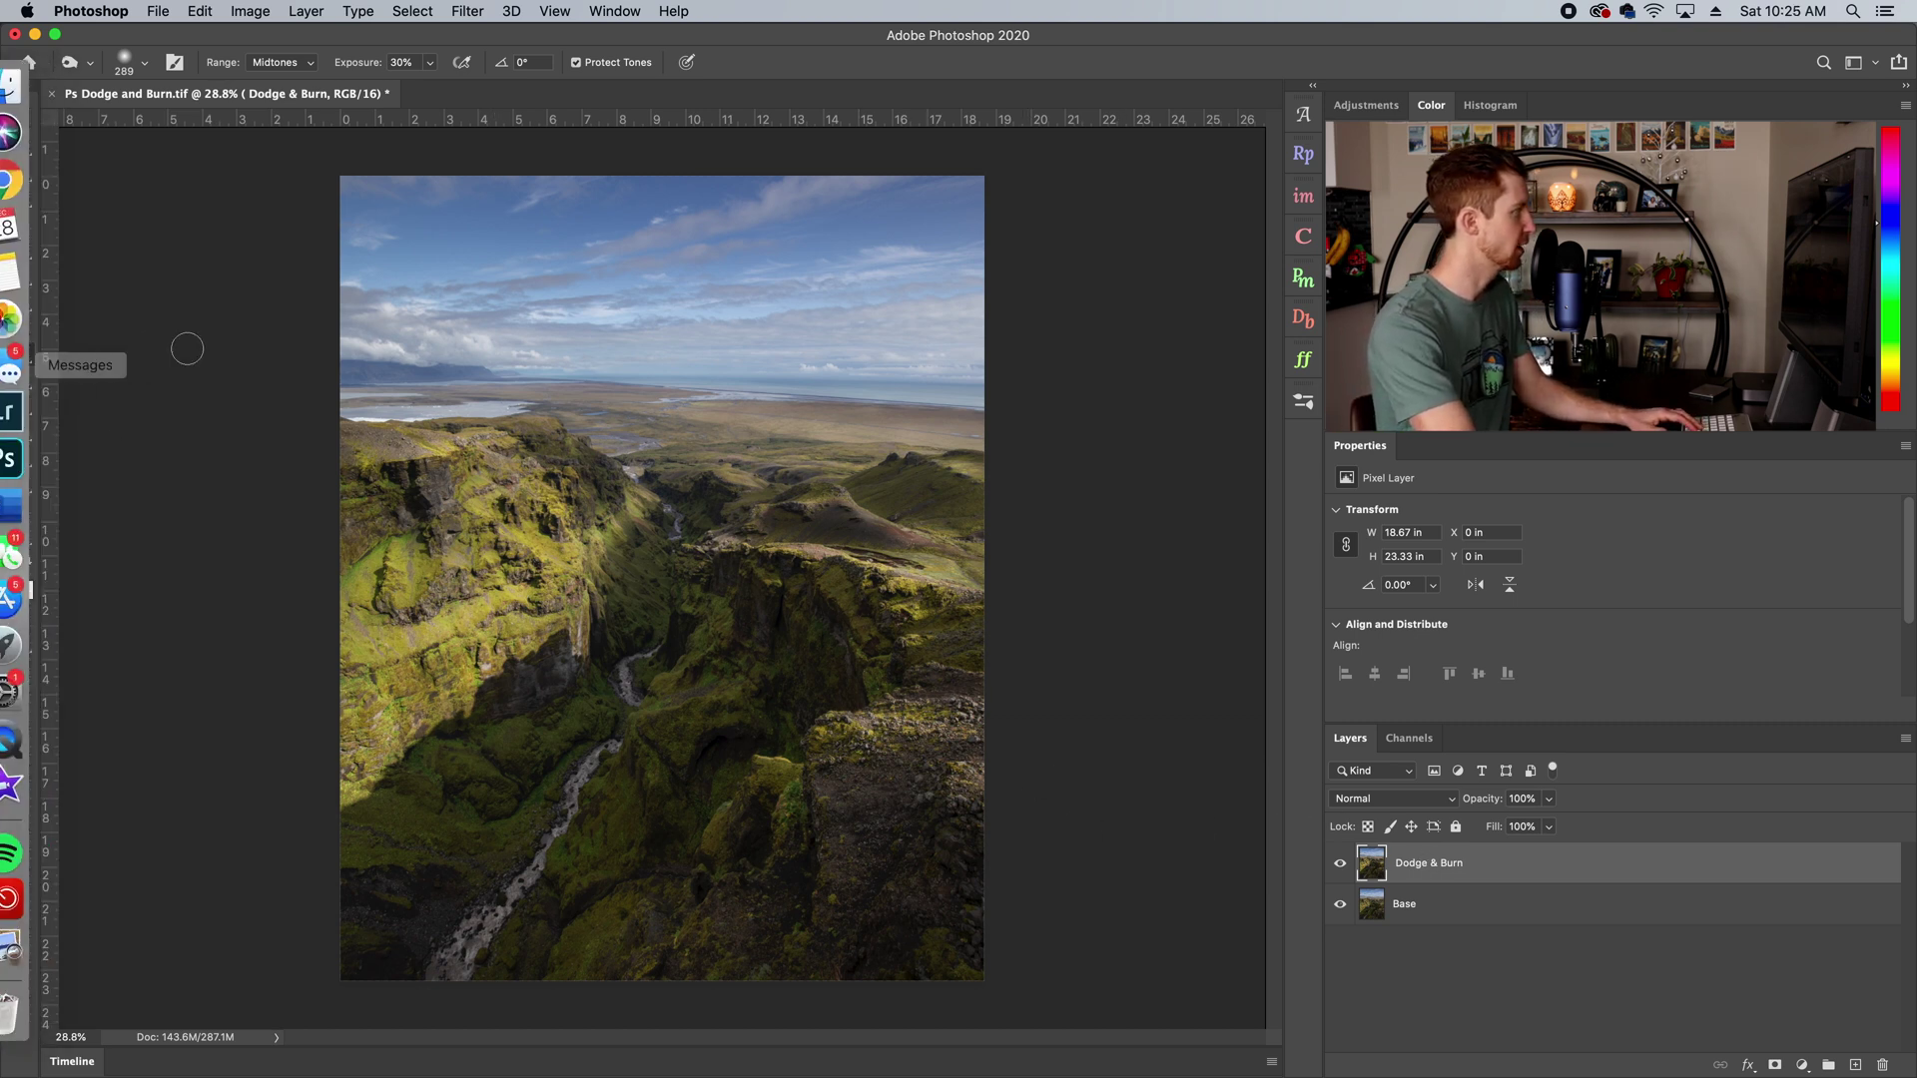
Switch back to the Dodge Tool and enlarge the brush to about 2537 px
click(31, 357)
click(95, 353)
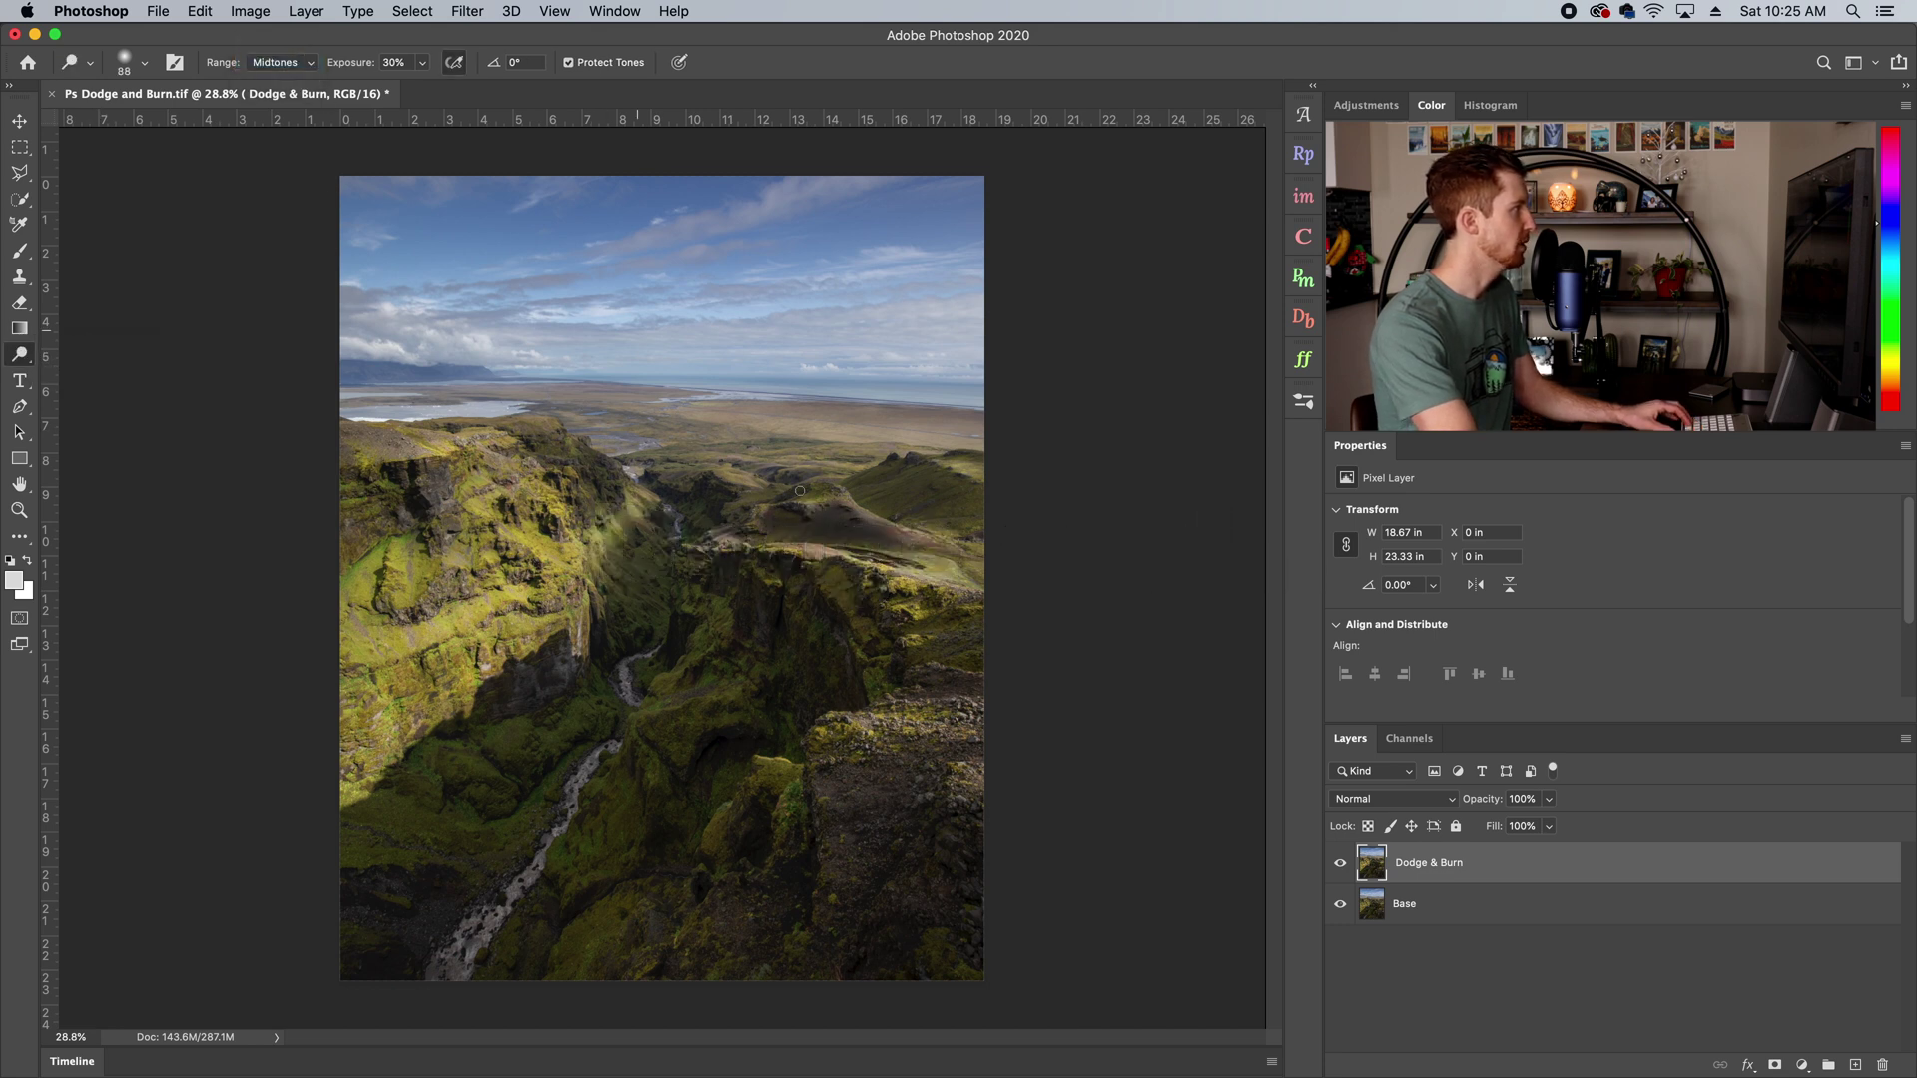
drag(800, 520, 1158, 492)
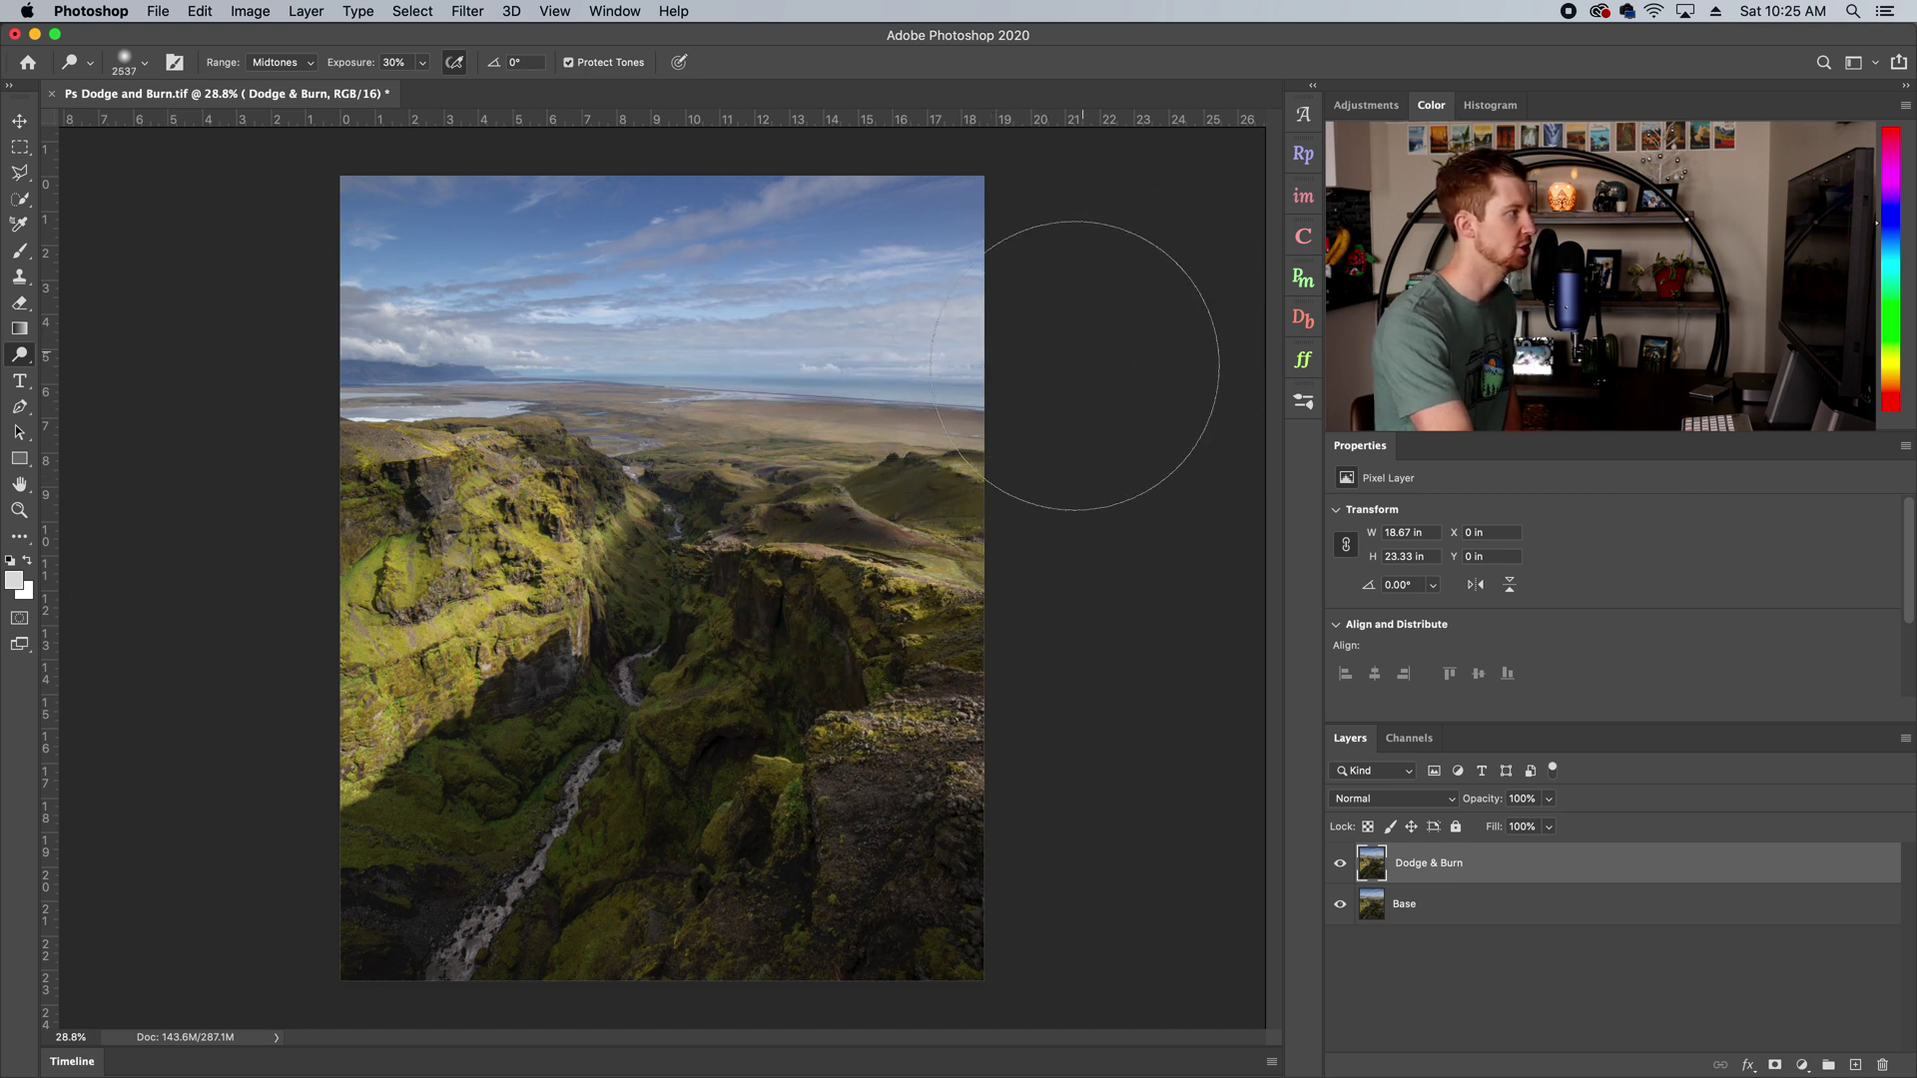